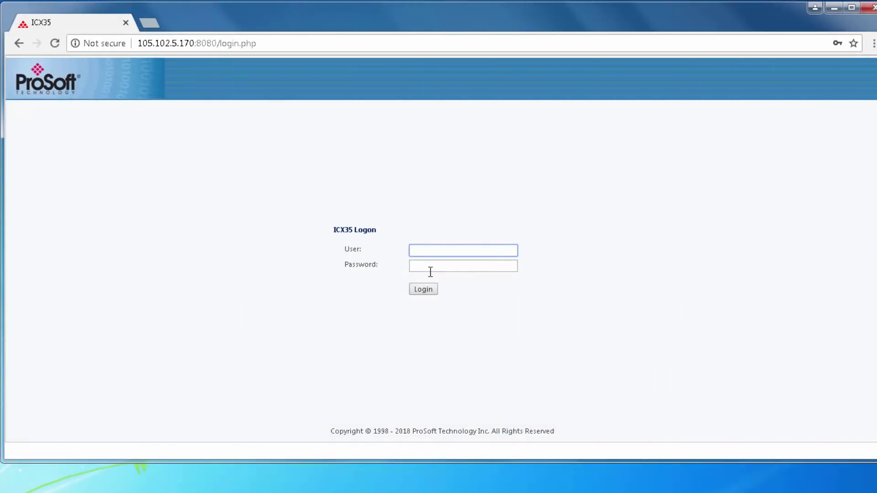
- Log in to the ICX35 web interface as admin with the account password
text(admin)
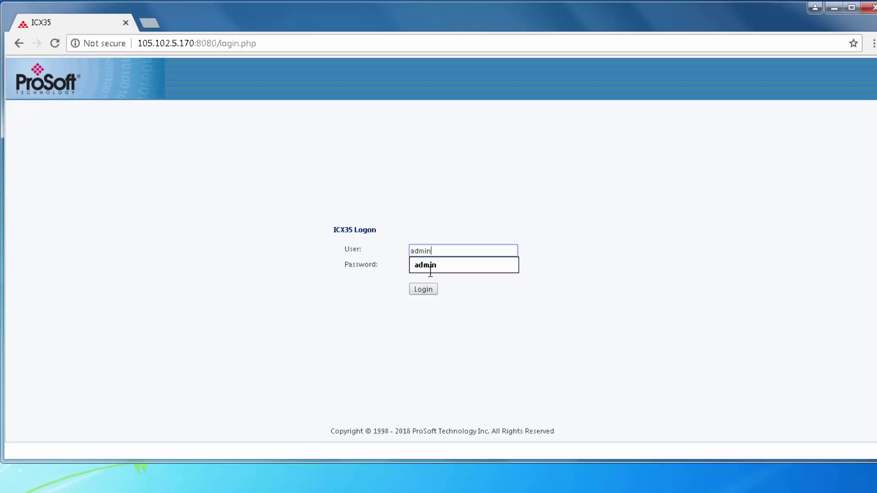
click(430, 272)
text(password)
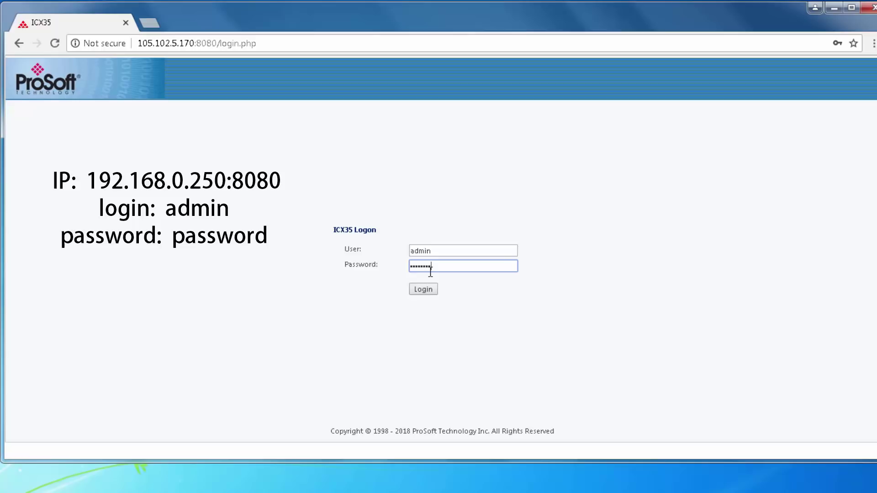
key(Return)
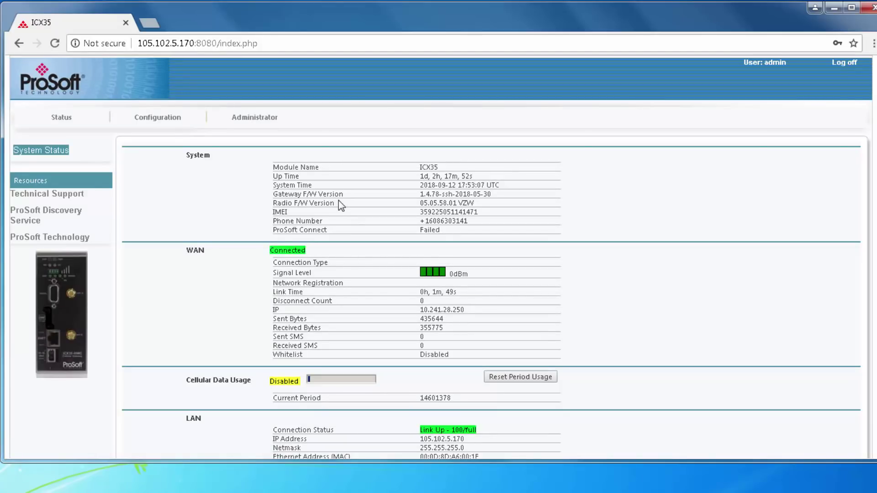
- Enable the Modbus TCP Agent on port 502 under Advanced configuration, apply it, and return to Status
scroll(356, 202, down, 5)
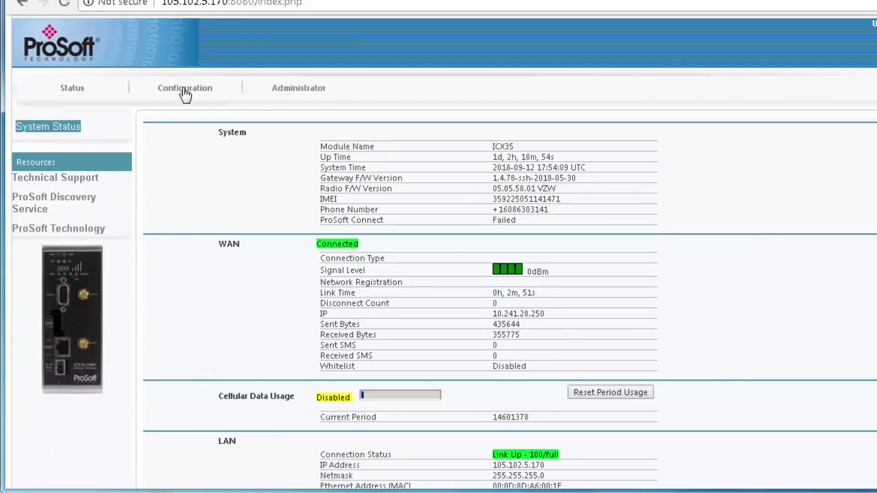
click(185, 90)
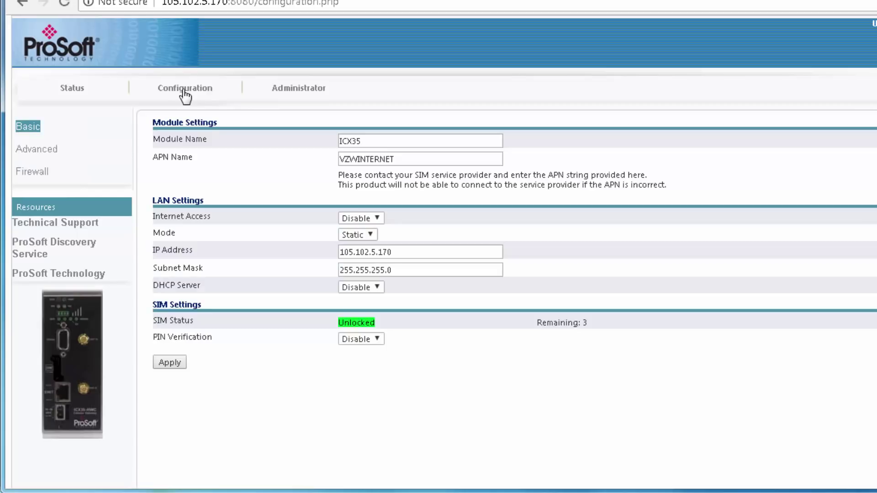
click(43, 154)
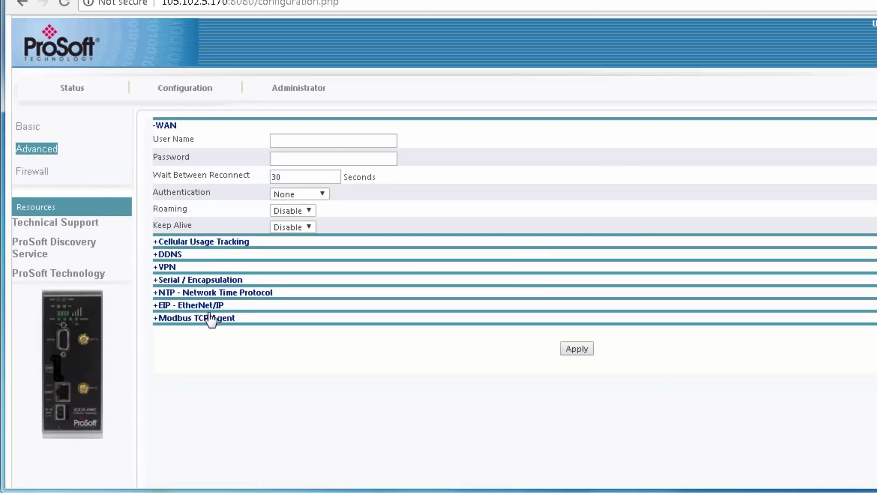
click(157, 319)
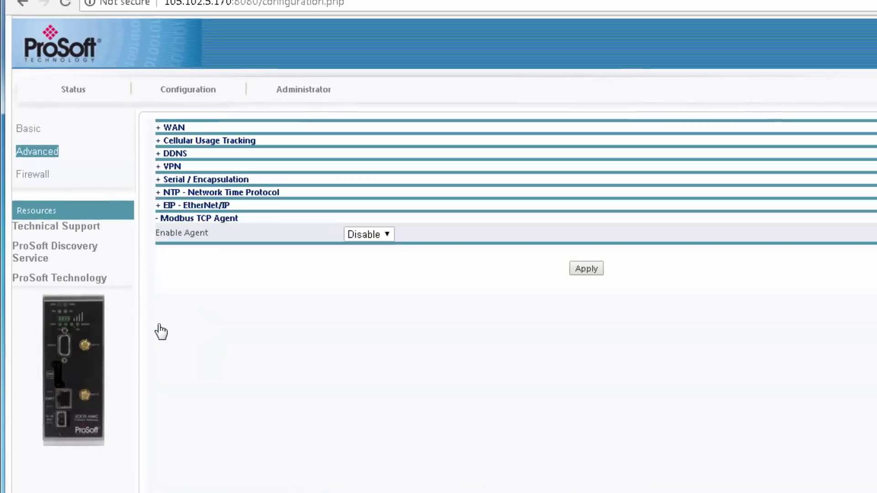
click(425, 256)
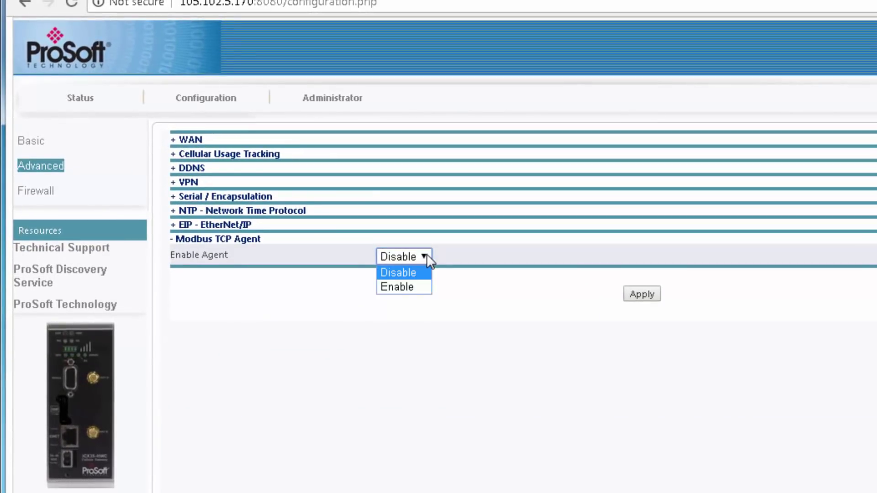
click(401, 287)
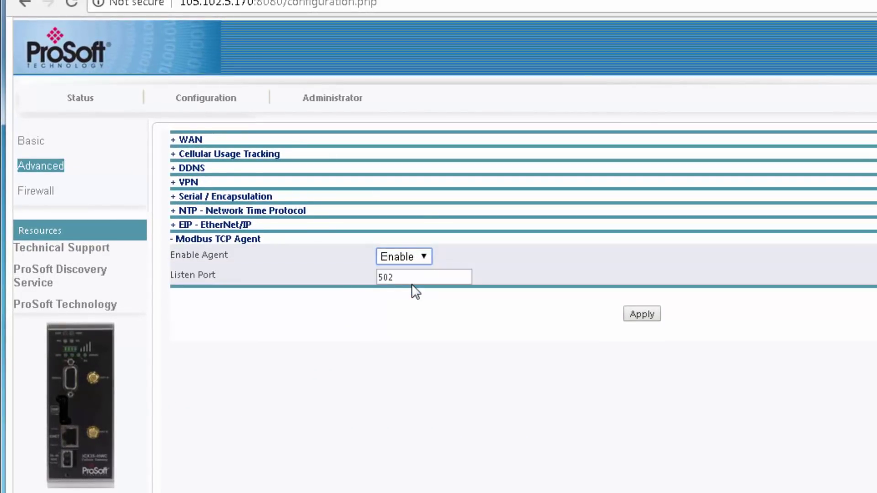
click(642, 319)
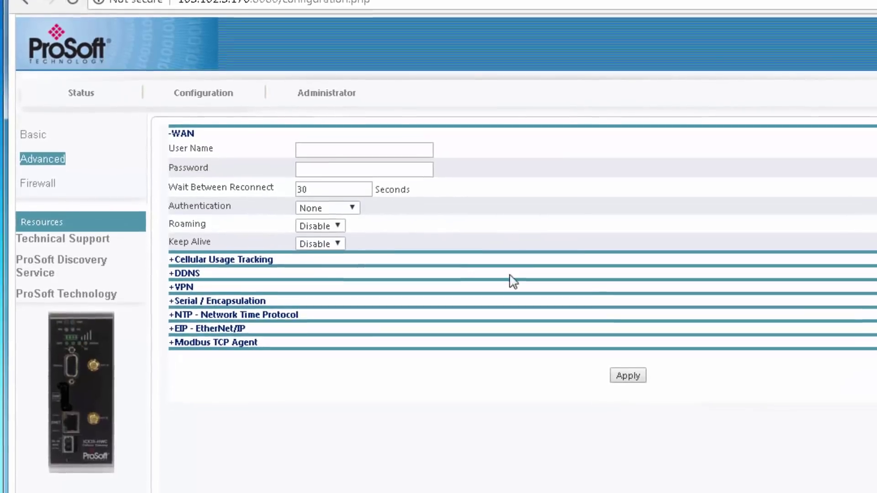
click(82, 91)
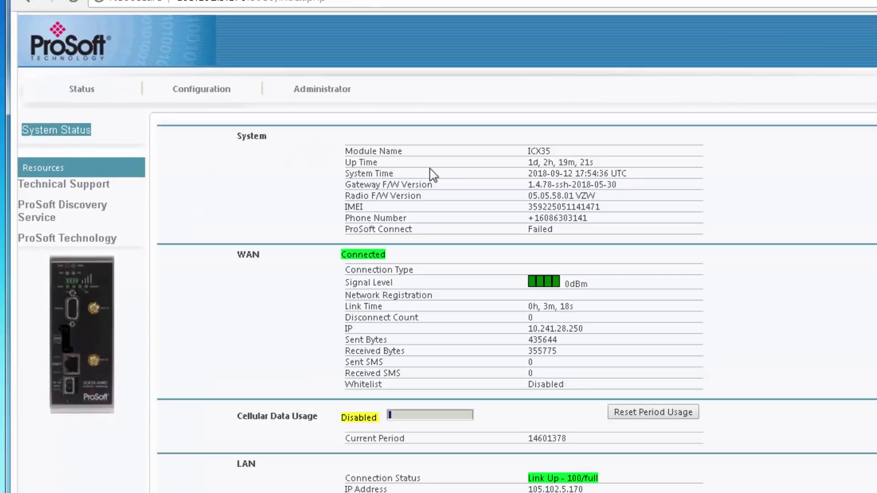
scroll(550, 263, down, 4)
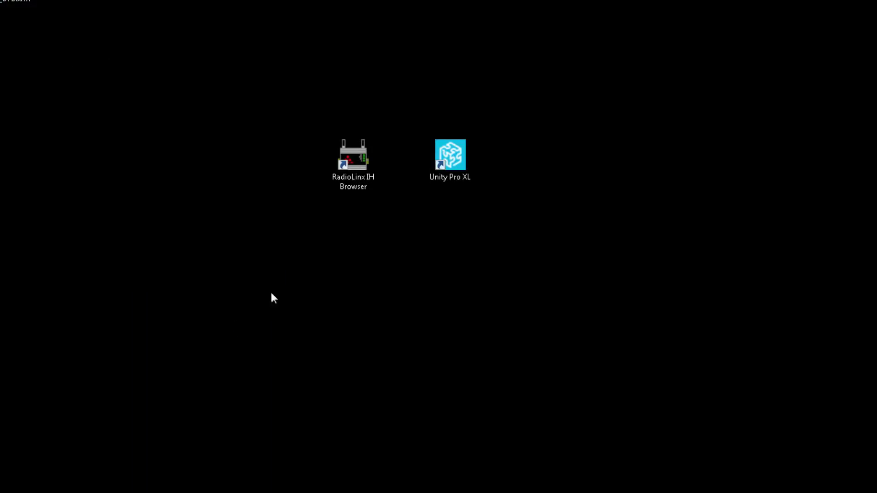
- Launch Unity Pro XL on project IXC35_TRAINING_001 and switch the Project Browser to functional view
click(456, 177)
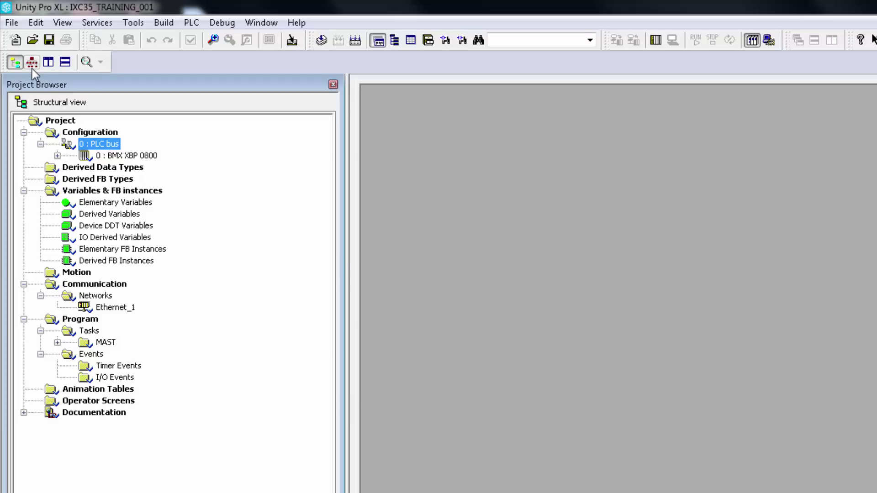
click(32, 67)
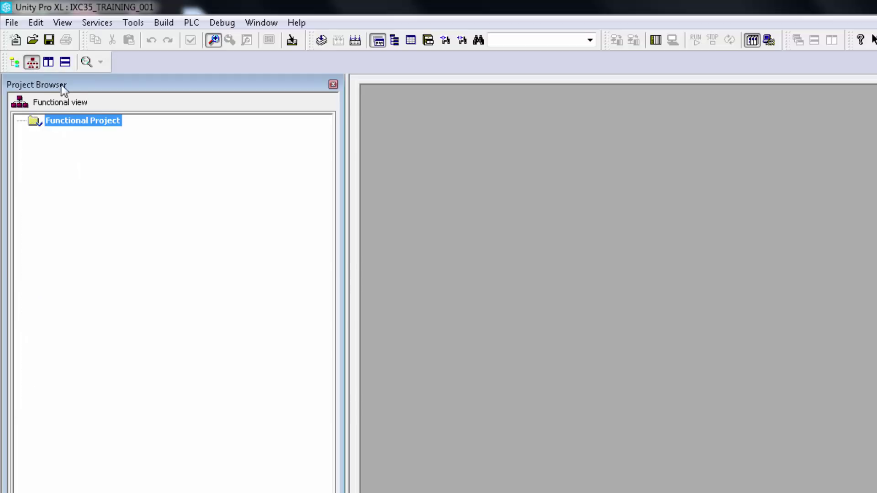
- Import ICX35_Sample_DFB.xfm from the Desktop into Functional Project
right_click(88, 125)
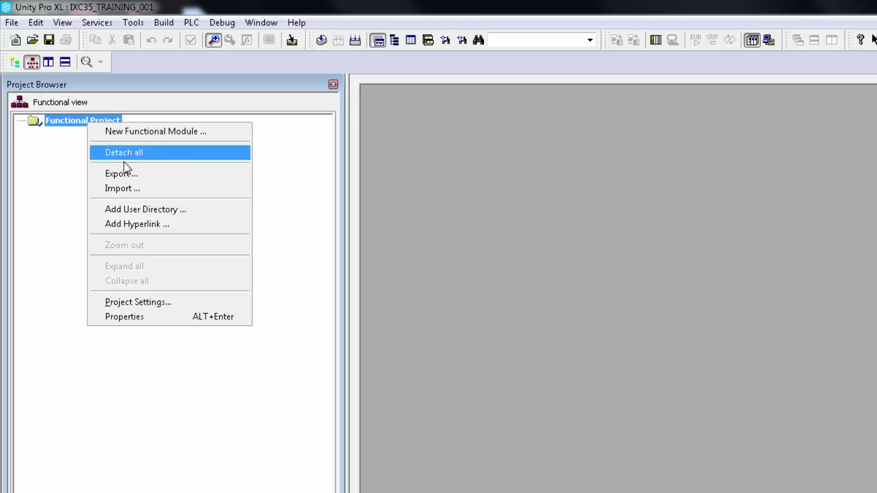
click(137, 188)
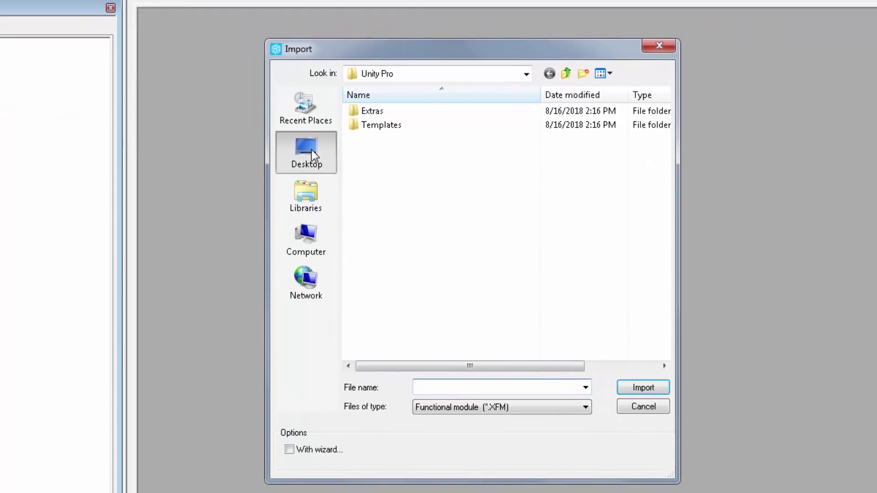
click(454, 199)
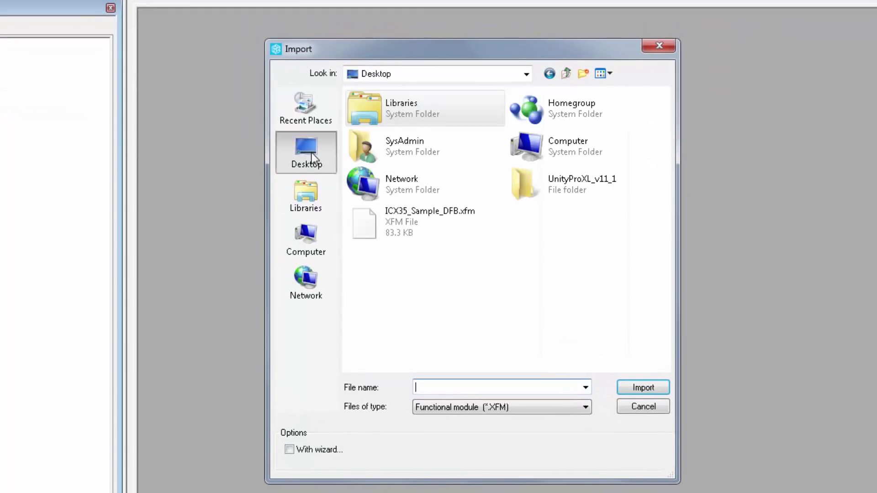
click(379, 212)
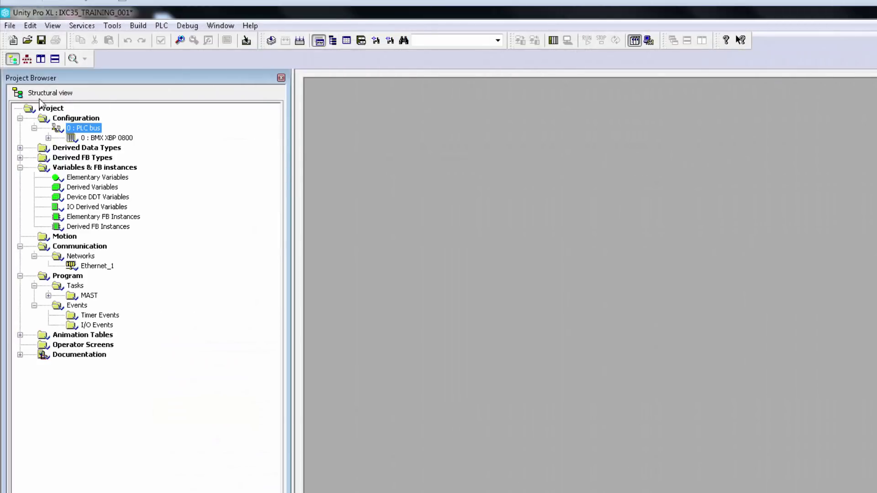
- In Project Settings > Variables, tick Allow dynamic arrays (ANY_ARRAY_XXX), then apply and confirm
right_click(58, 110)
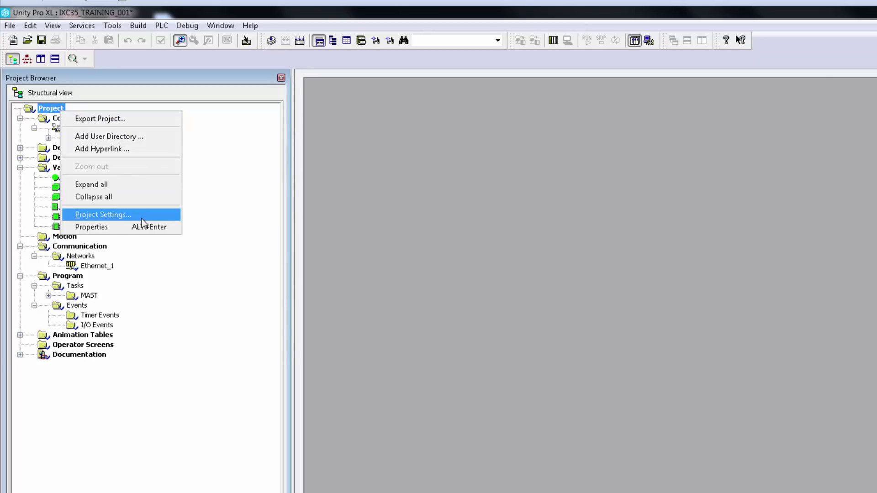
click(141, 217)
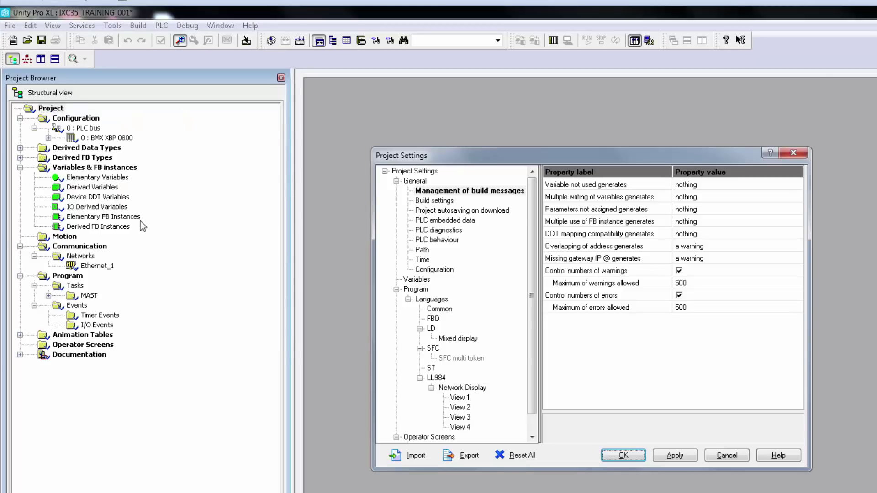
click(457, 191)
click(420, 280)
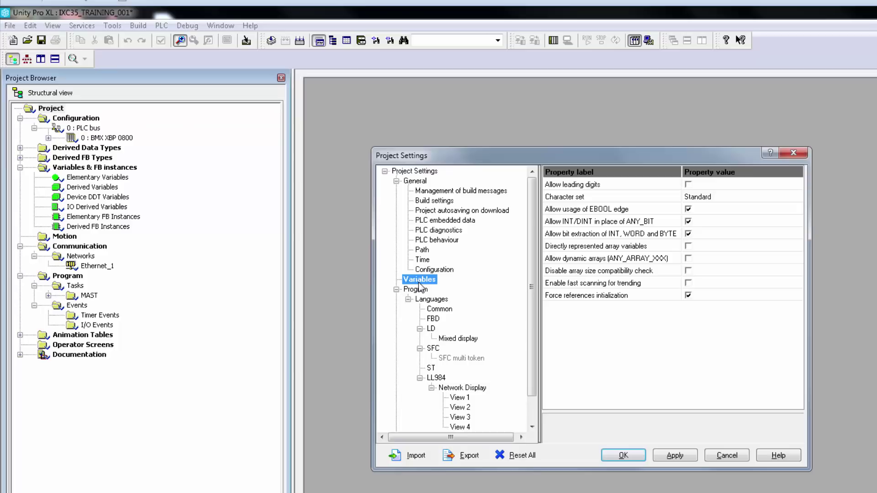
click(688, 260)
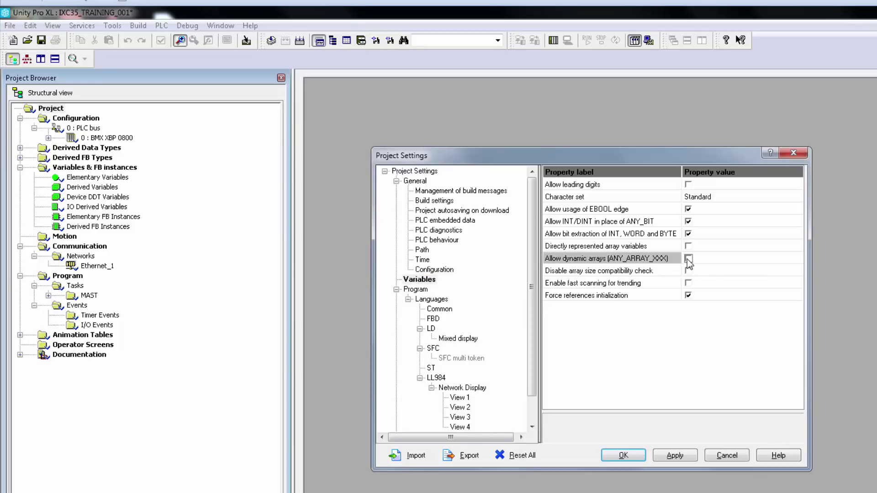
click(689, 259)
click(673, 456)
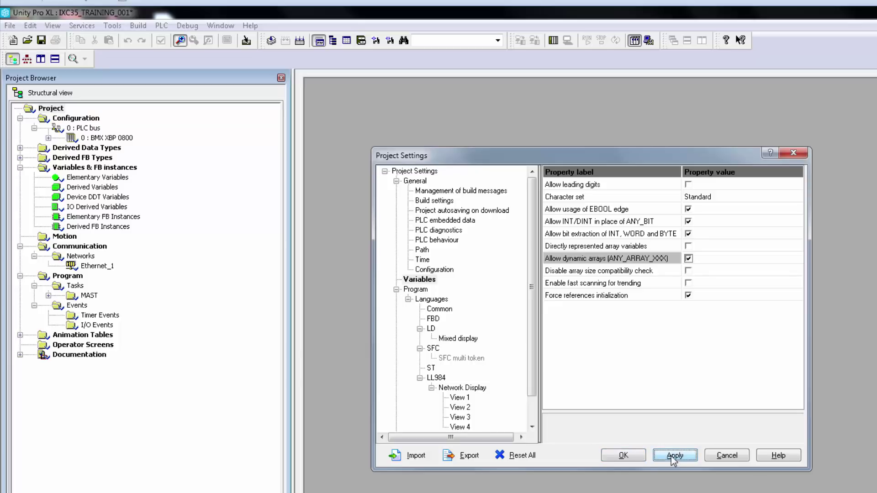
click(635, 457)
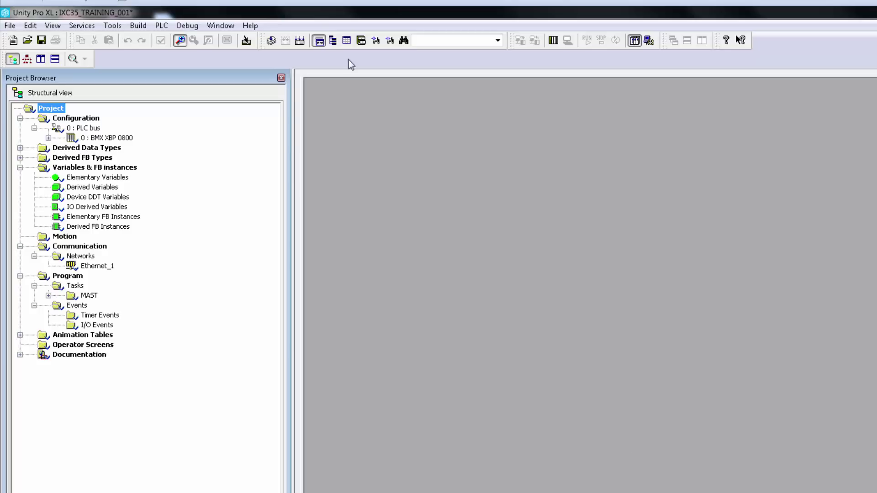
- Rebuild all with 0 errors, save the project, and expand Animation Tables
click(300, 42)
click(10, 26)
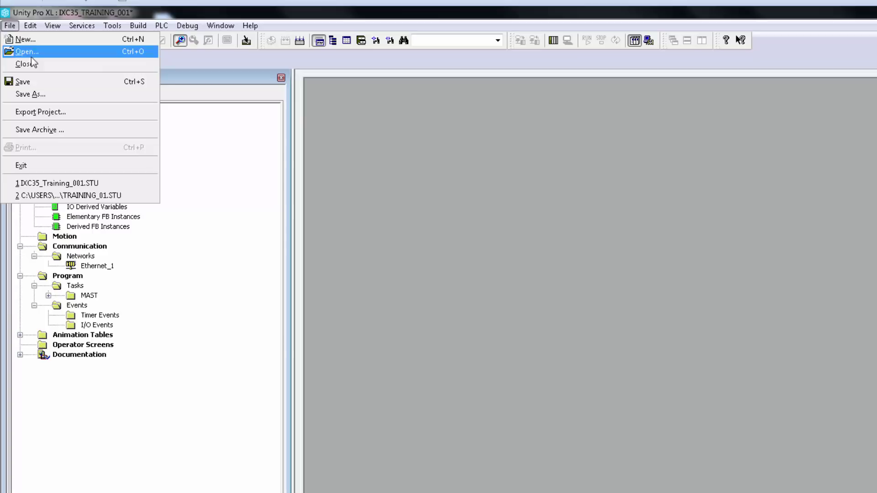
click(41, 81)
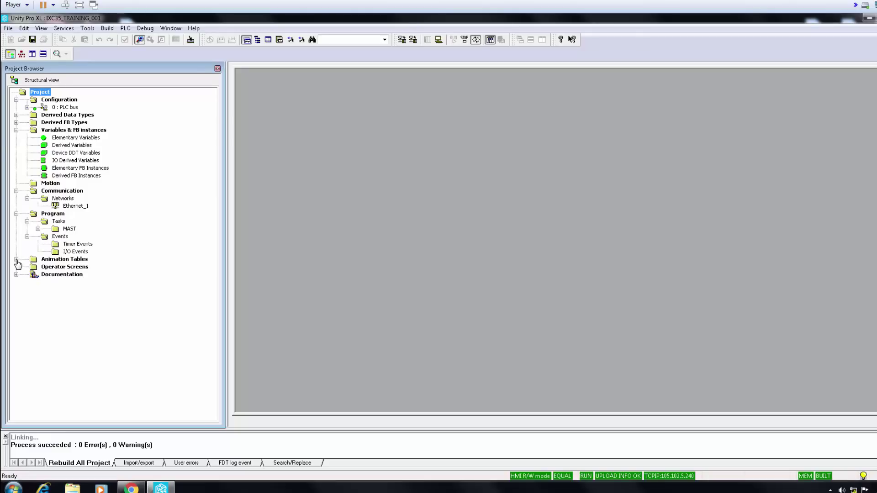
click(16, 259)
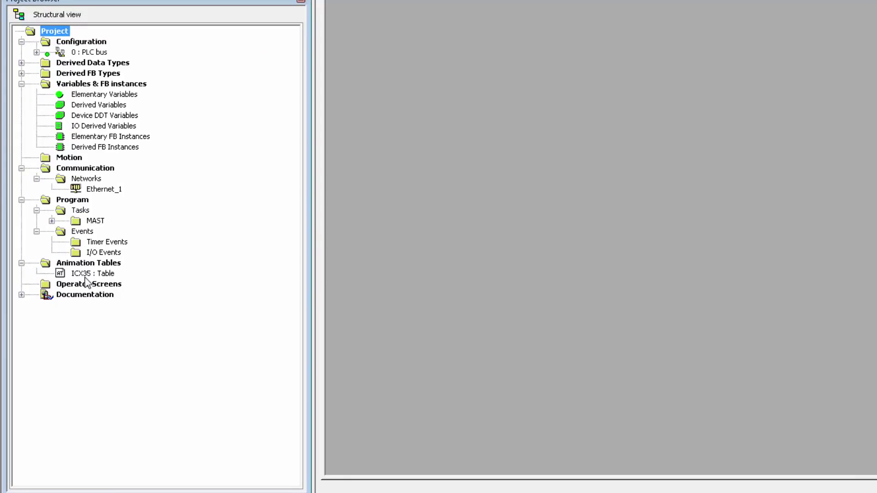
- Open the ICX35 animation table, reposition its window, and expand the ICX35Config group
click(86, 276)
double_click(87, 276)
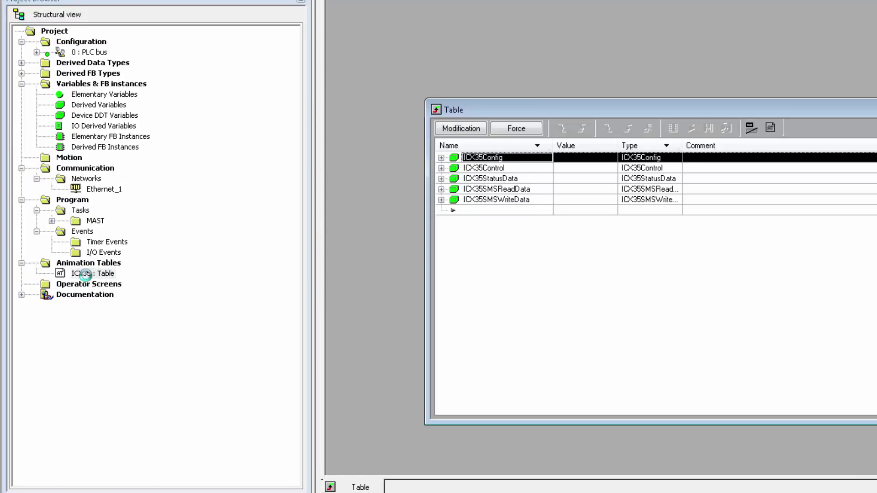
drag(519, 110, 475, 41)
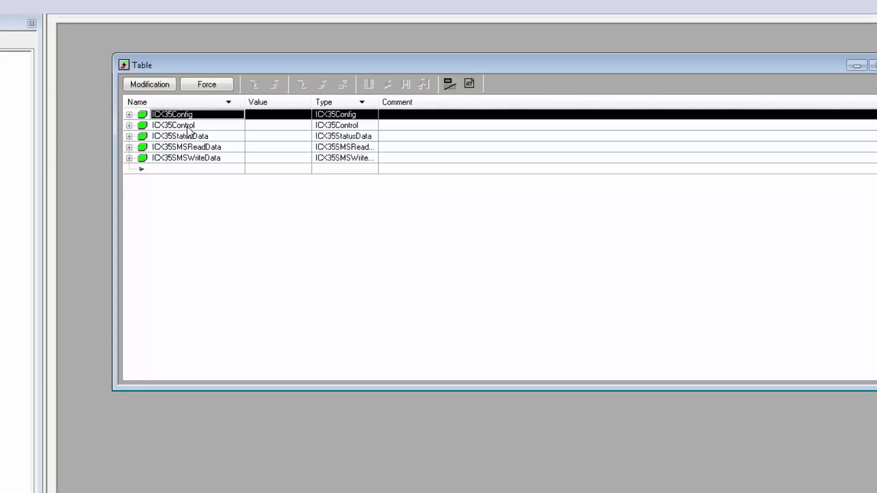
click(188, 128)
click(206, 137)
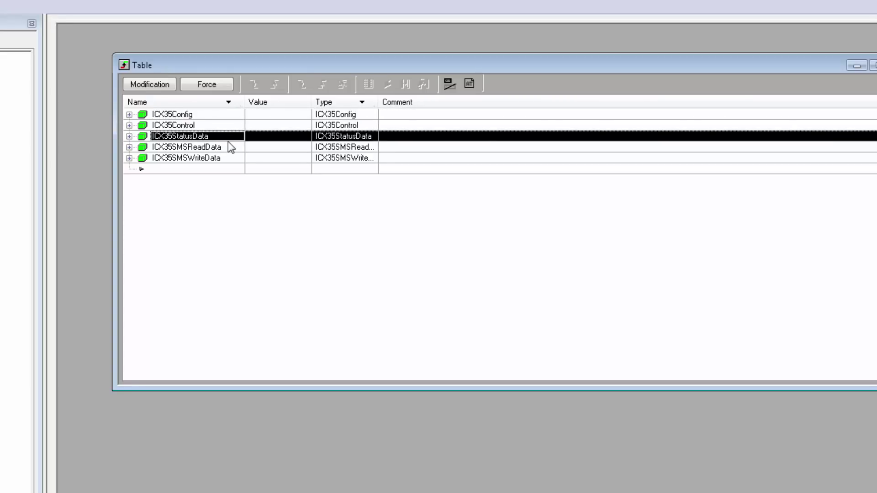
click(232, 146)
click(229, 160)
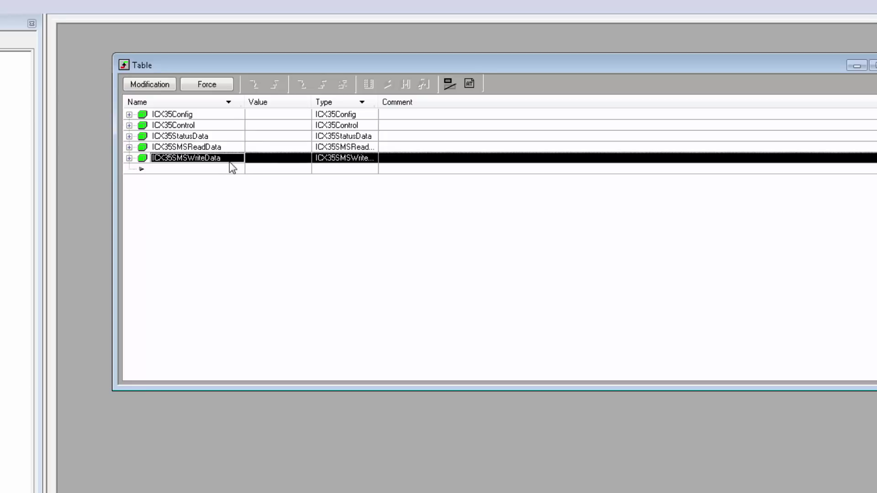
click(130, 114)
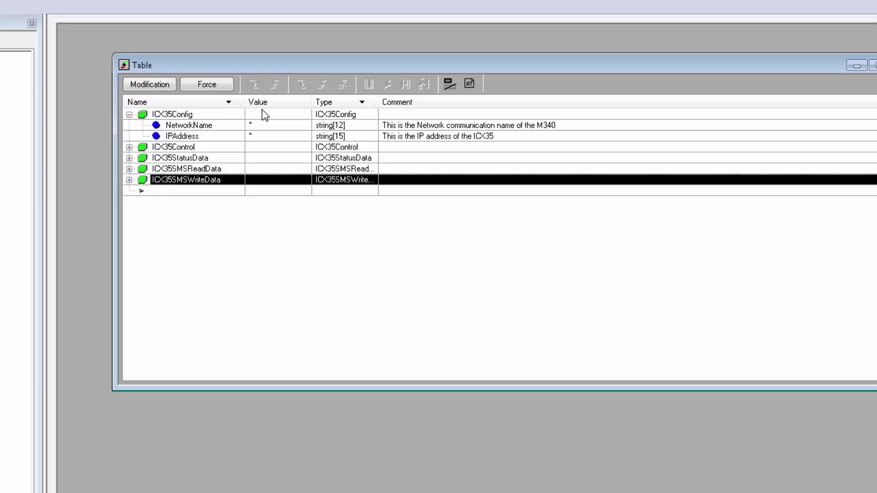
- In Modification mode, set NetworkName to 'Ethernet_1' and IPAddress to 105.102.1.178
click(148, 82)
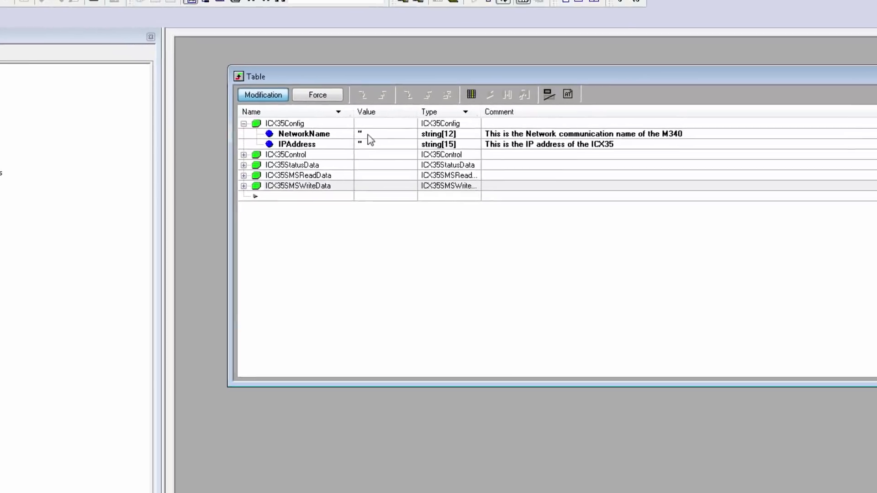
click(368, 134)
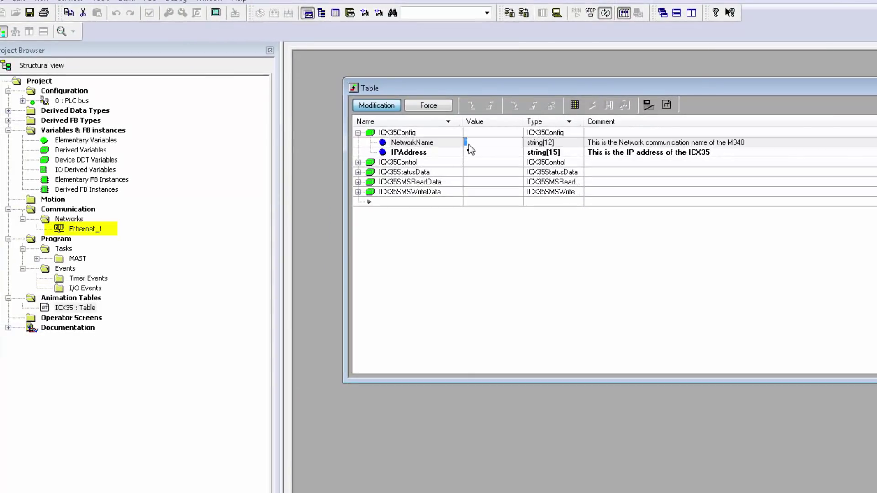
text(Ethernet_1)
key(Return)
click(470, 152)
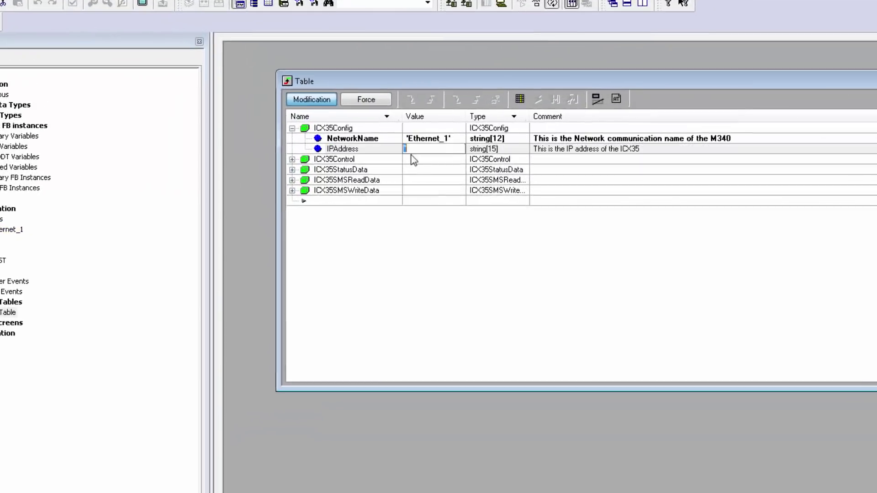
text(105.1)
text(02.)
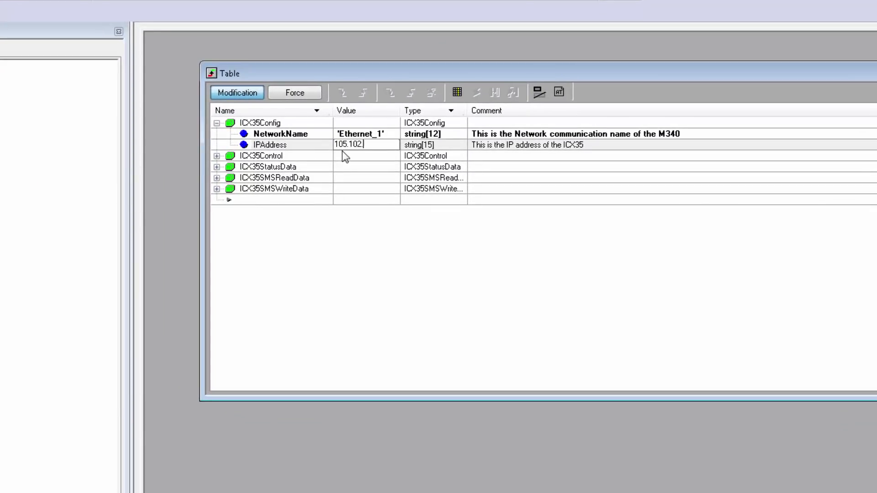
text(1.178)
key(Return)
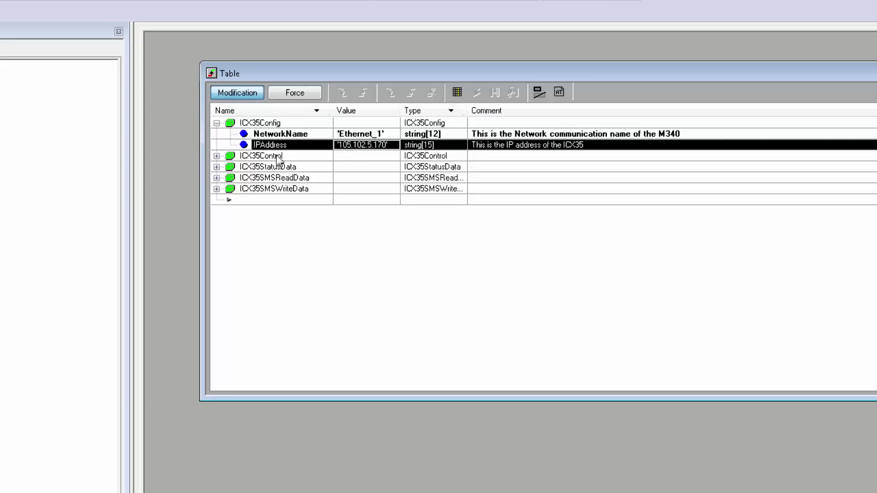
- Inspect the ICX35Control triggers, then collapse ICX35Control and expand ICX35StatusData
click(217, 155)
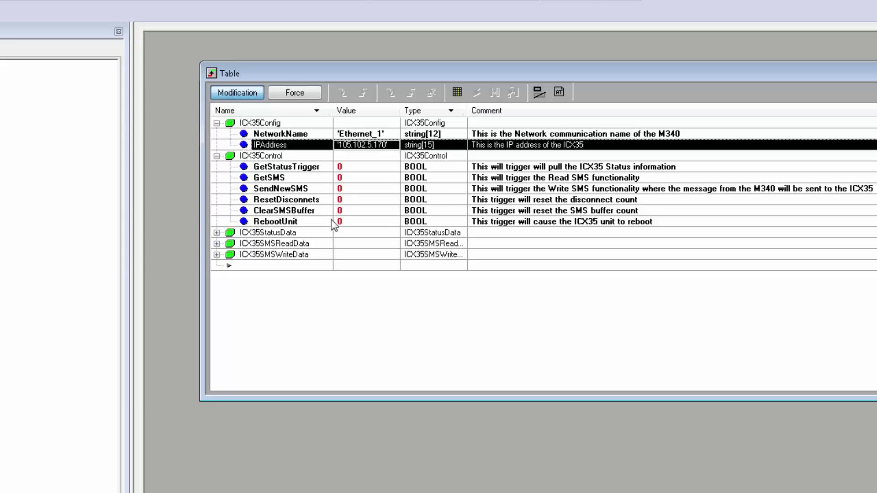
click(313, 168)
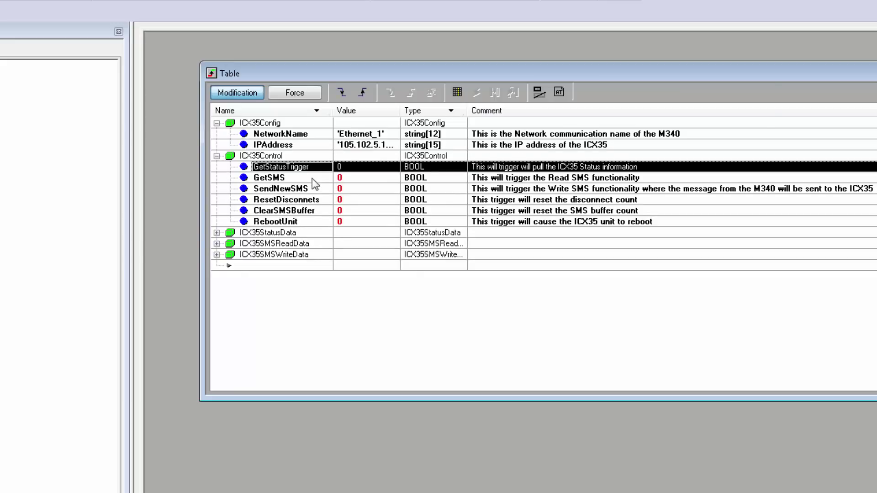
click(312, 180)
click(313, 189)
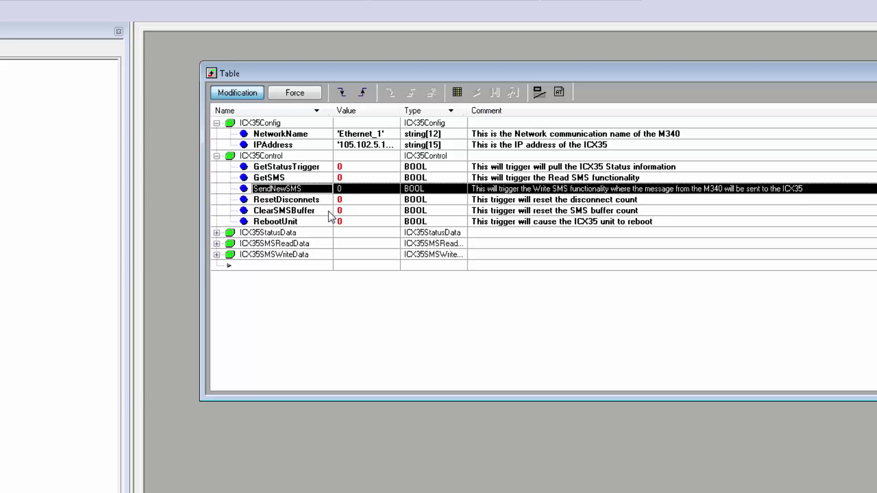
click(217, 156)
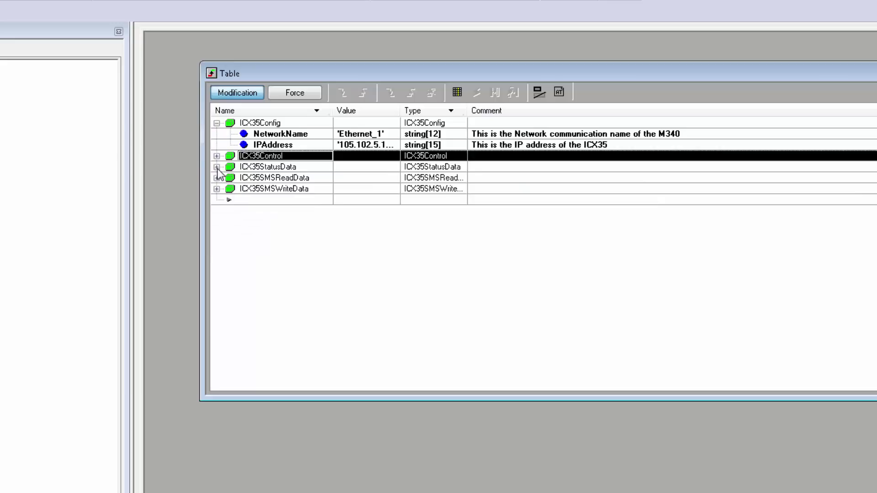
click(217, 167)
scroll(344, 146, down, 4)
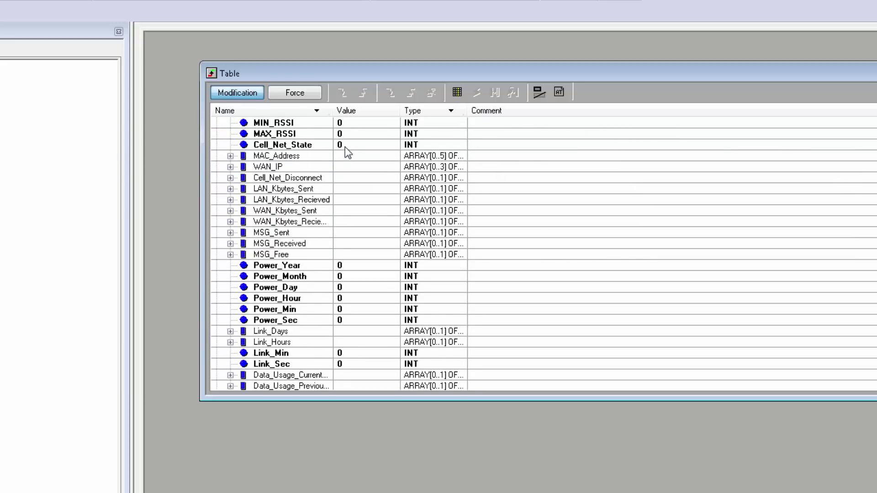
scroll(345, 149, down, 1)
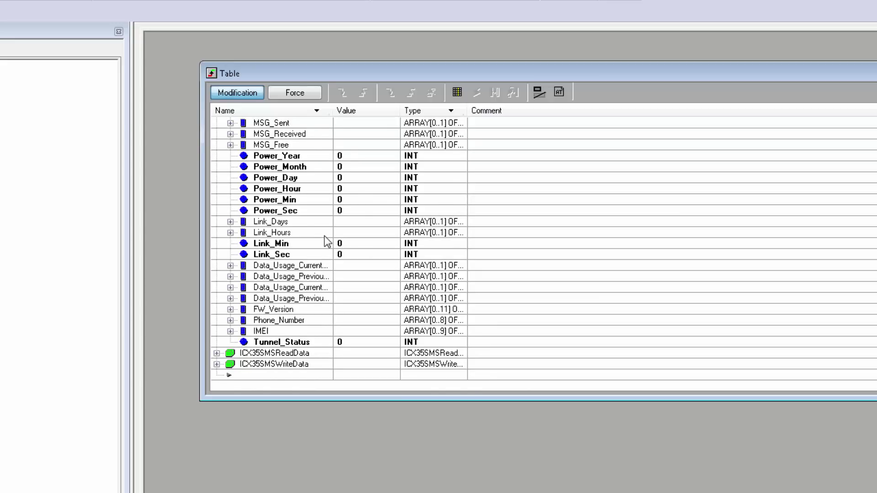
scroll(324, 241, up, 5)
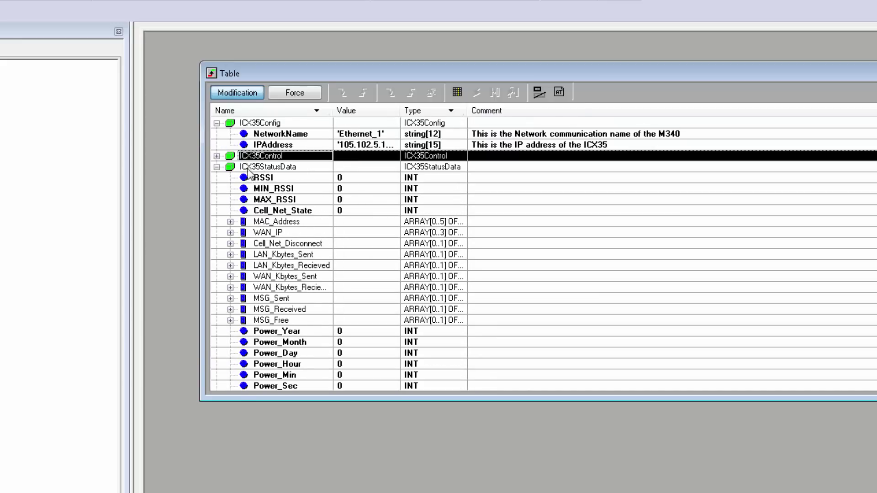
- Pulse GetStatusTrigger with a rising edge to fetch the ICX35 status
click(216, 156)
click(304, 167)
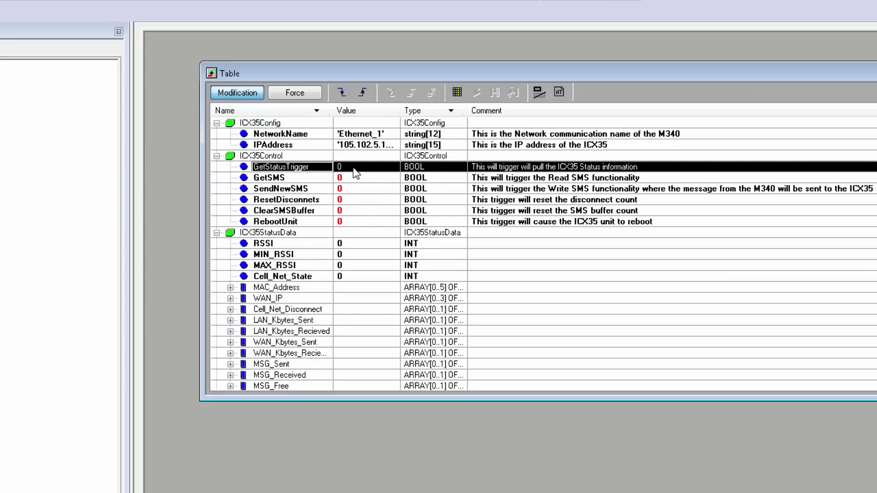
click(356, 168)
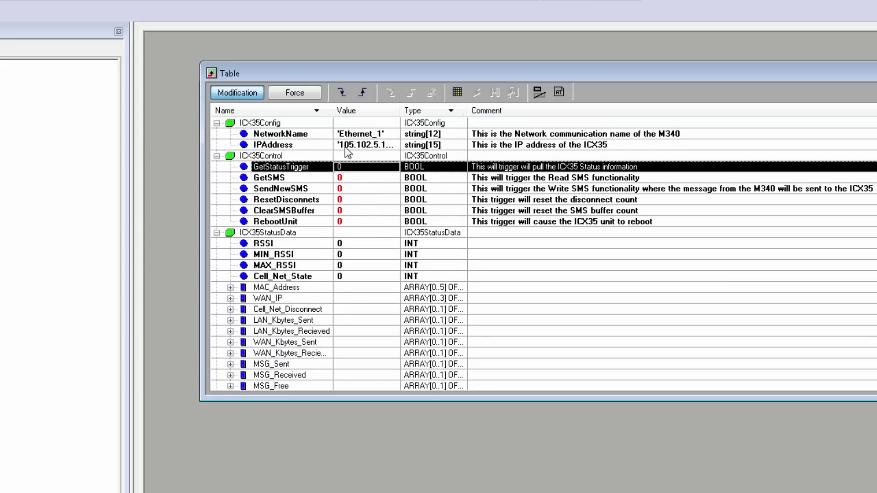
click(362, 93)
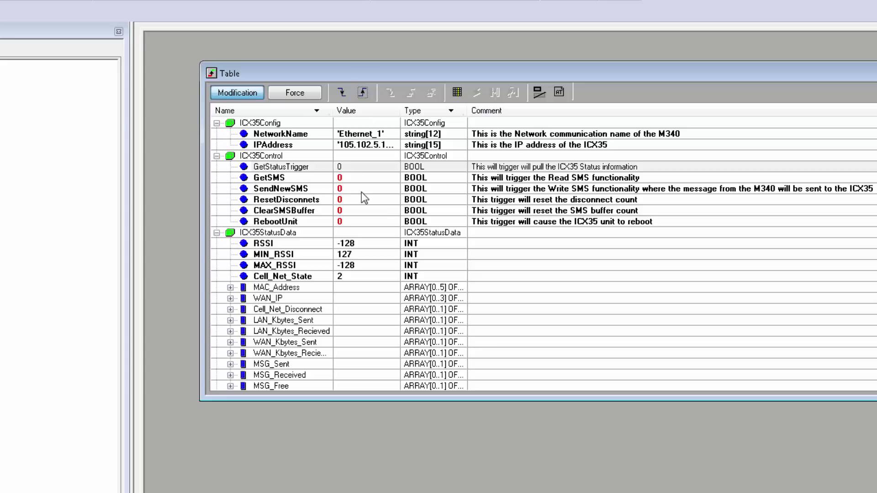
click(217, 156)
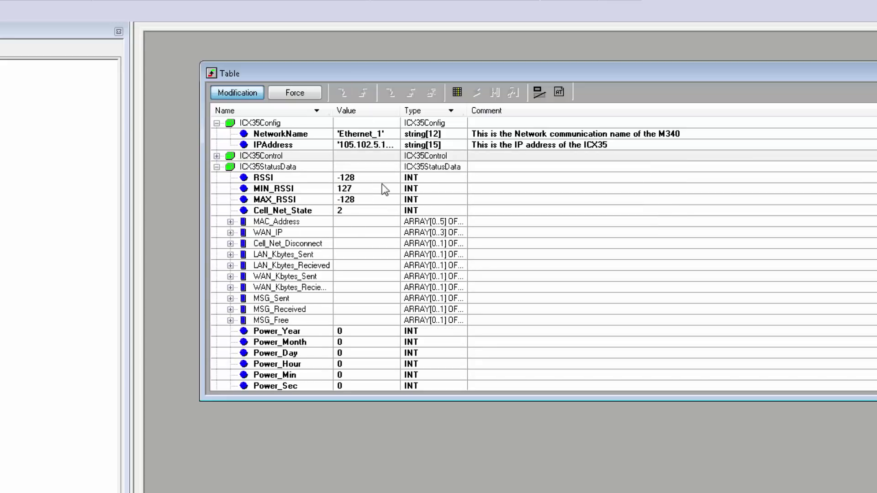
- Review the new ICX35StatusData values: RSSI -128, Cell_Net_State 2, Power_Min 15, Power_Sec 20
click(357, 179)
scroll(361, 189, down, 1)
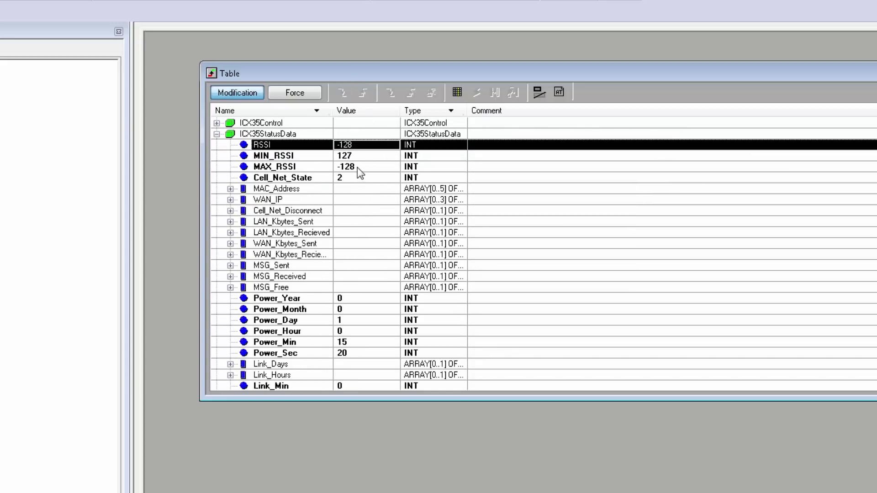
scroll(357, 167, down, 1)
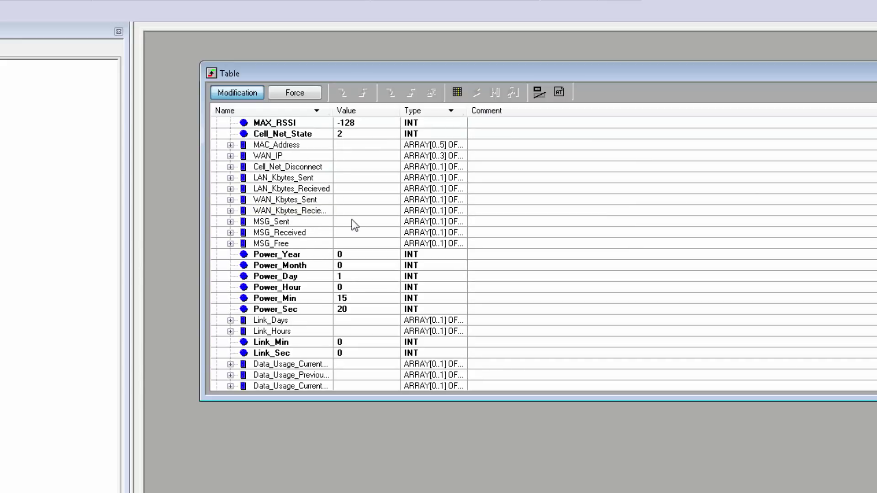
scroll(355, 225, down, 1)
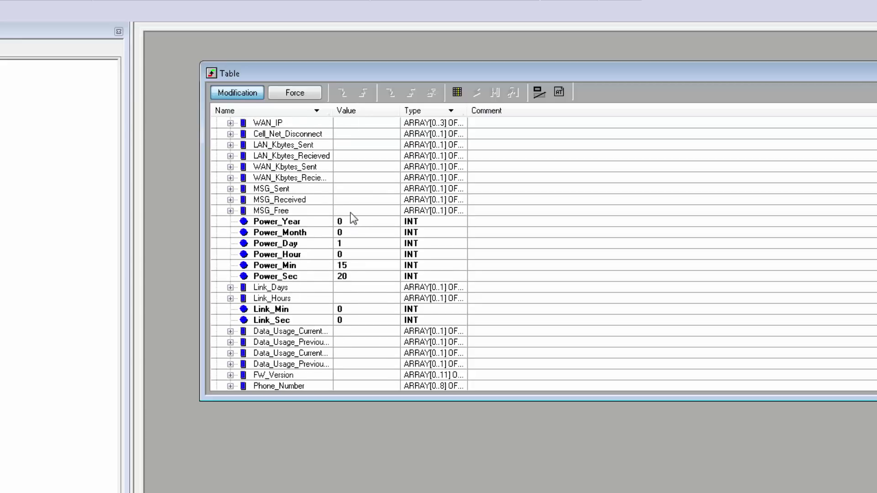
scroll(349, 278, down, 1)
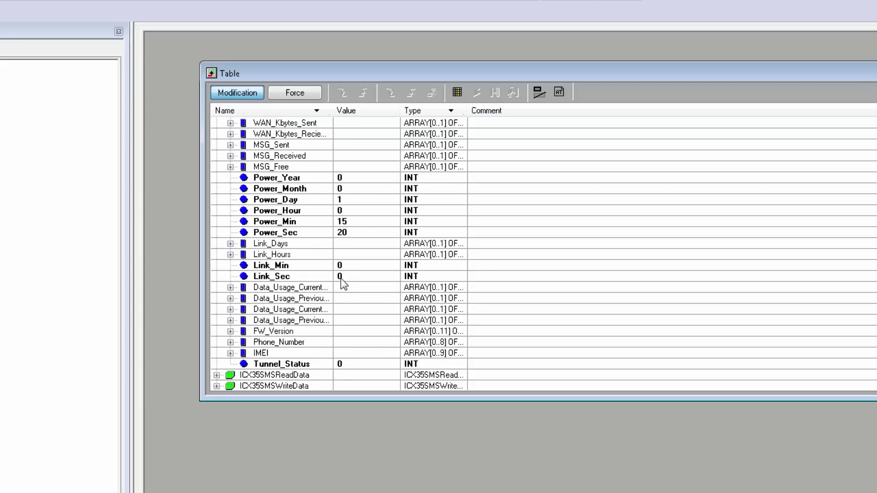
scroll(344, 243, down, 1)
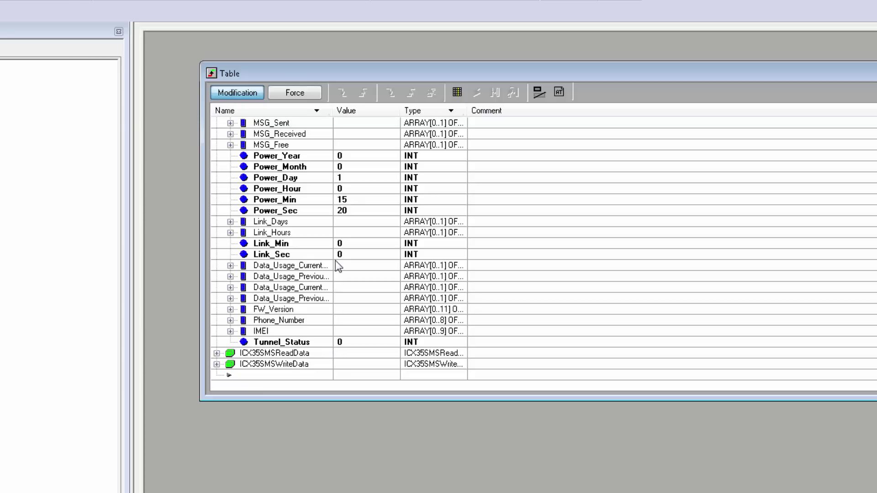
scroll(336, 263, up, 1)
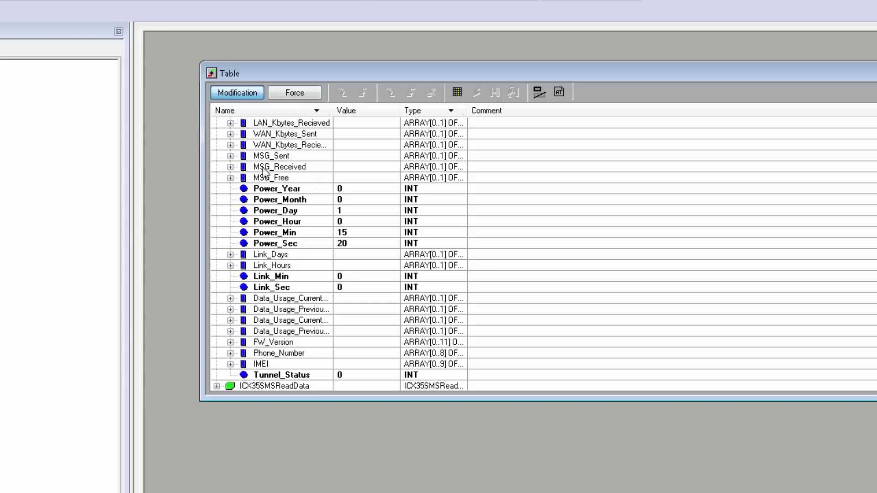
- Expand MSG_Received to show counts 1 and 0, then expand ICX35Control and select GetSMS
click(230, 167)
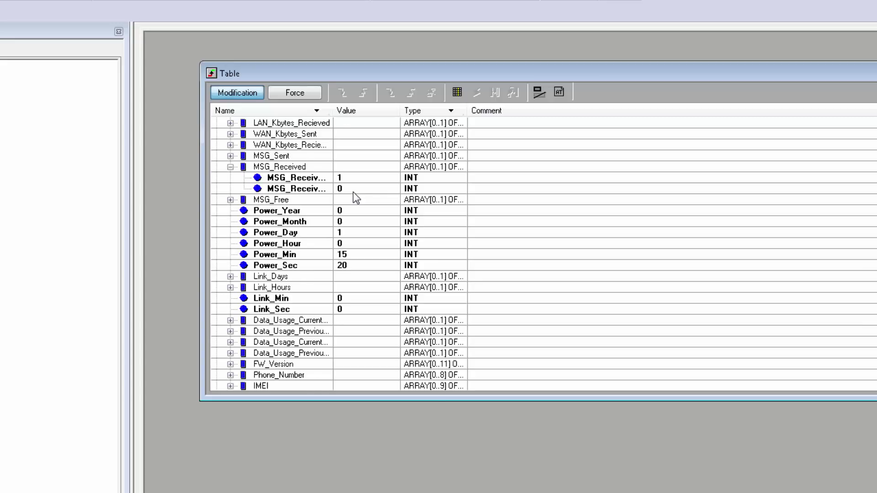
scroll(352, 192, up, 5)
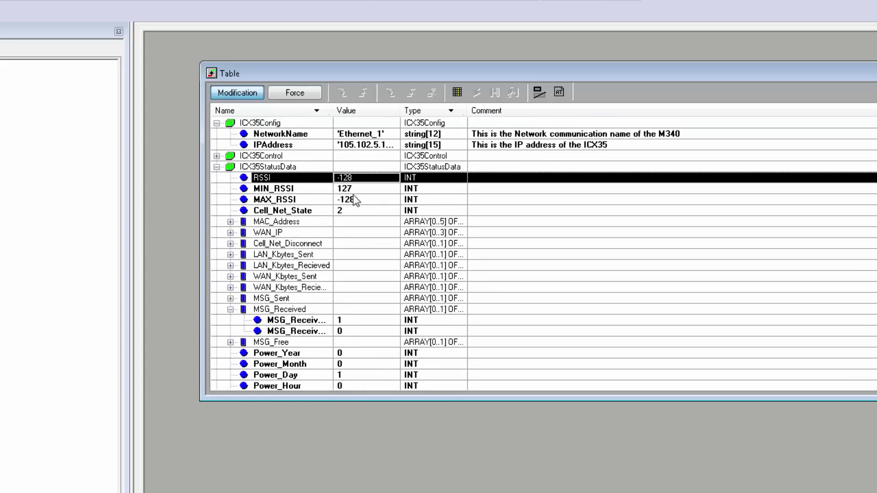
click(217, 156)
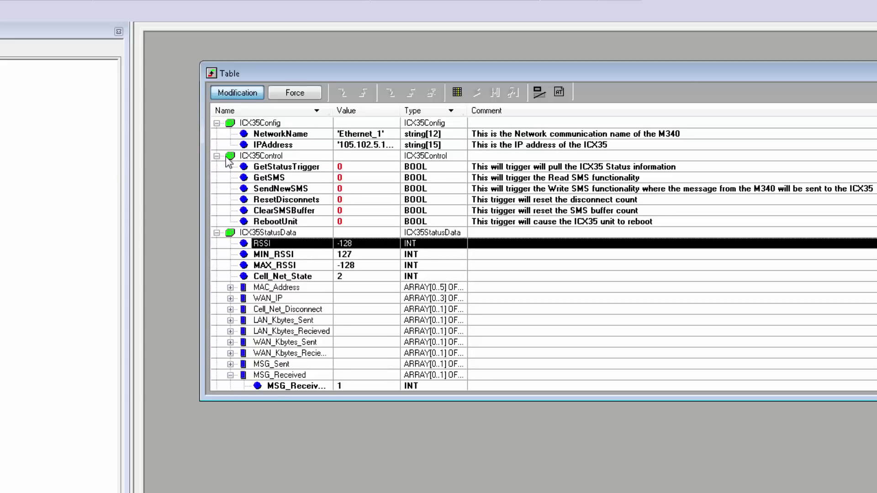
click(307, 179)
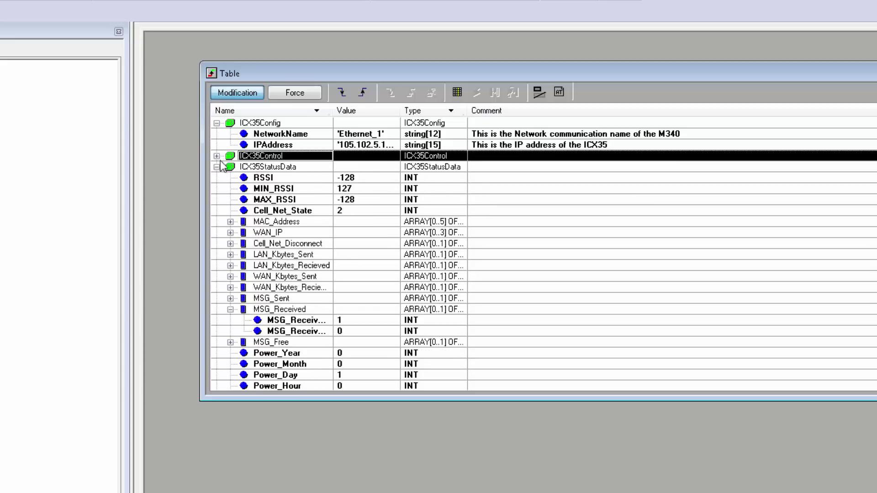
- Collapse ICX35StatusData, expand the SMS read and write data groups, and expand the read Message array
click(217, 166)
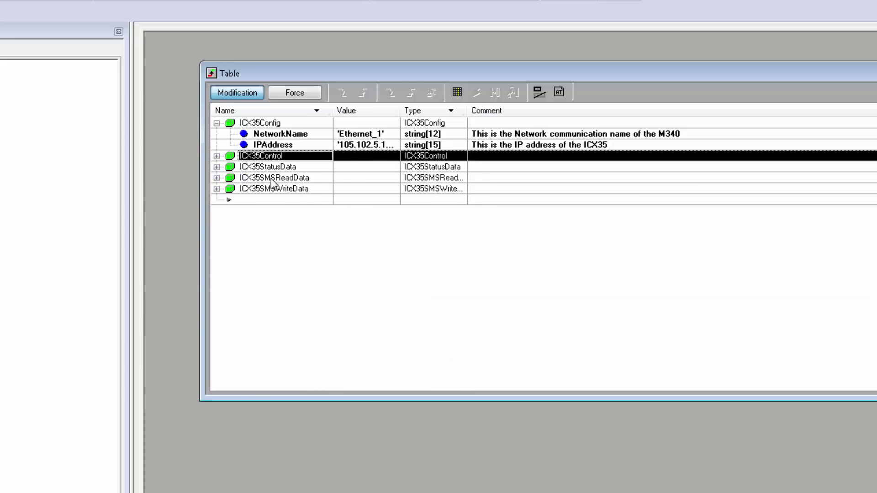
click(217, 178)
click(217, 222)
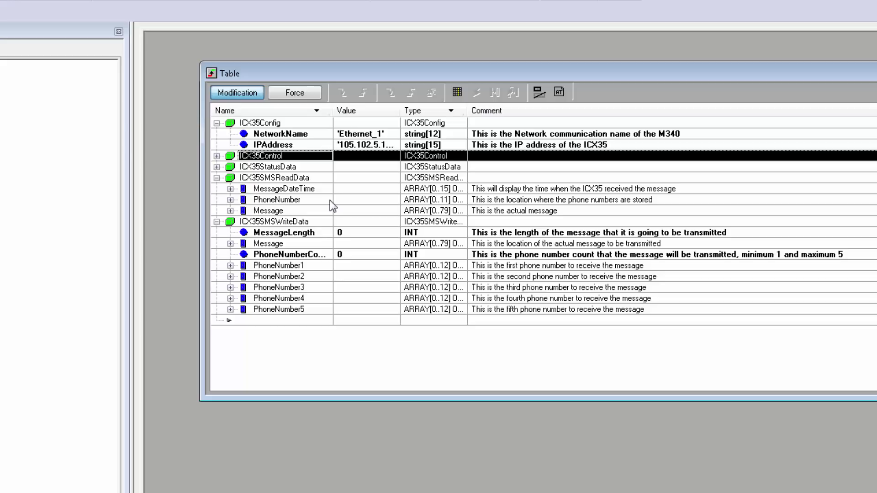
click(230, 211)
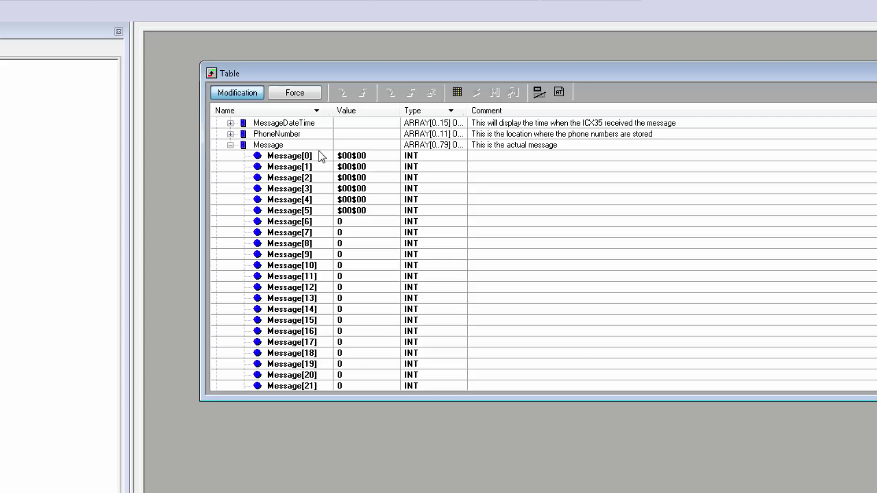
- Collapse the received SMS Message array below MessageDateTime and PhoneNumber
scroll(320, 152, up, 1)
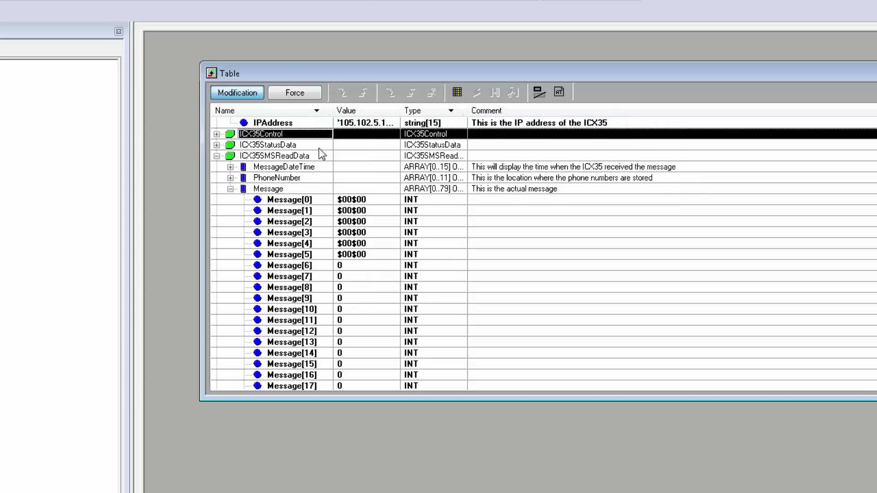
click(286, 169)
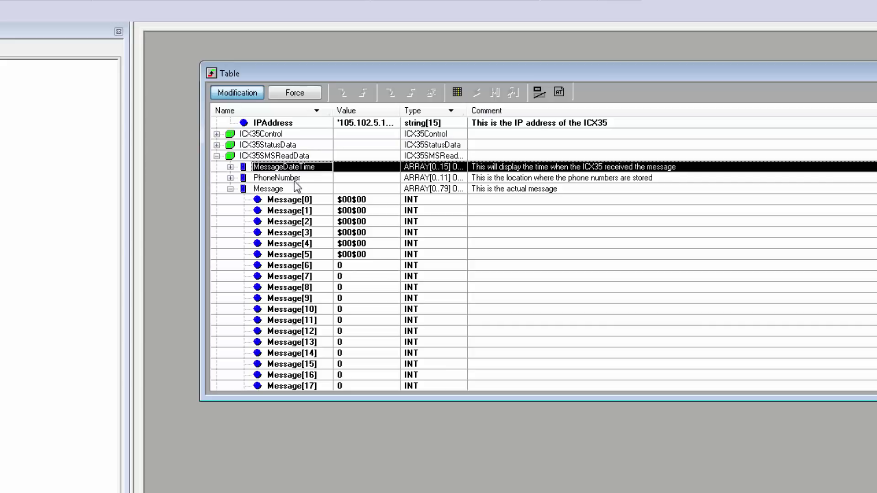
click(295, 181)
click(230, 189)
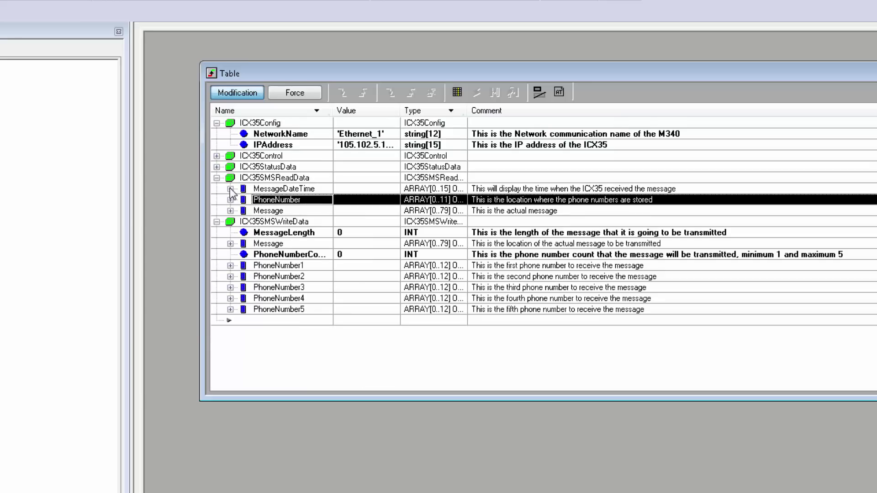
- Expand the outgoing write-data Message array to review its elements, then collapse it
click(291, 232)
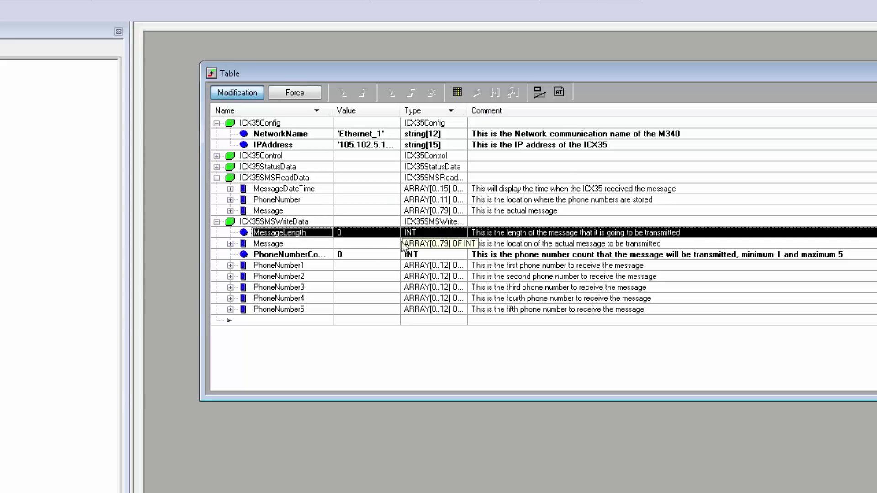
click(230, 243)
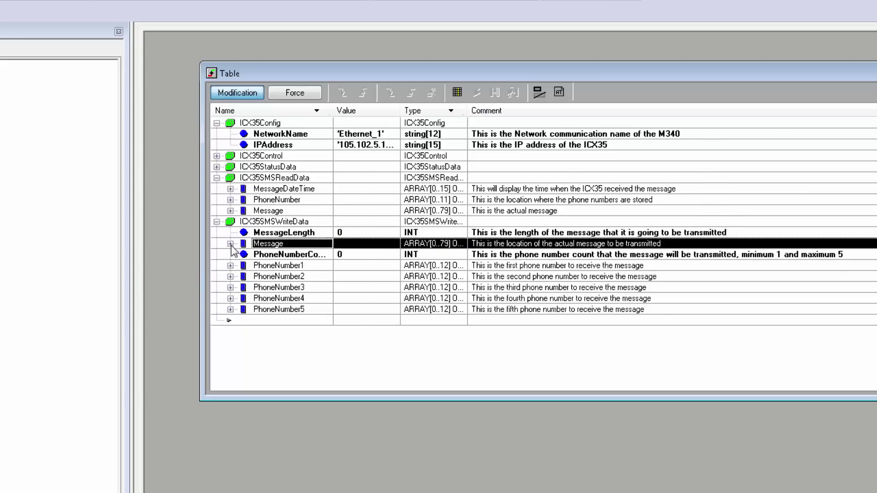
click(230, 243)
scroll(404, 144, up, 1)
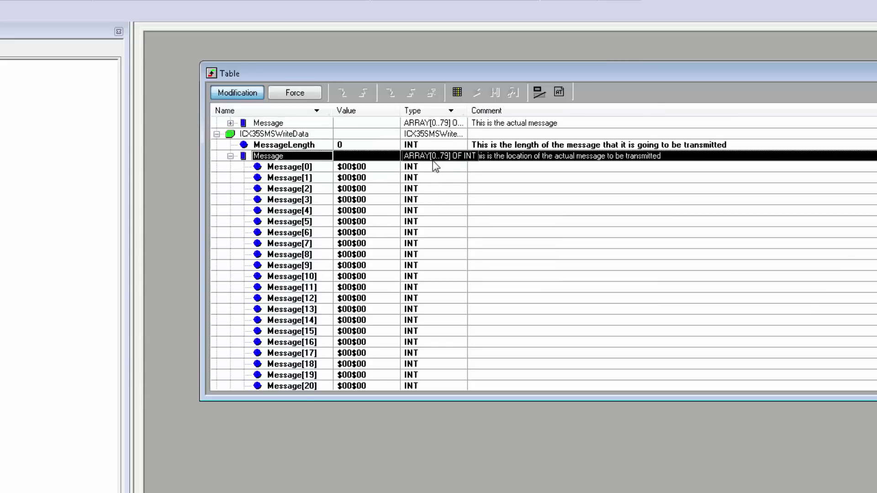
scroll(426, 170, down, 2)
scroll(426, 170, up, 2)
click(230, 157)
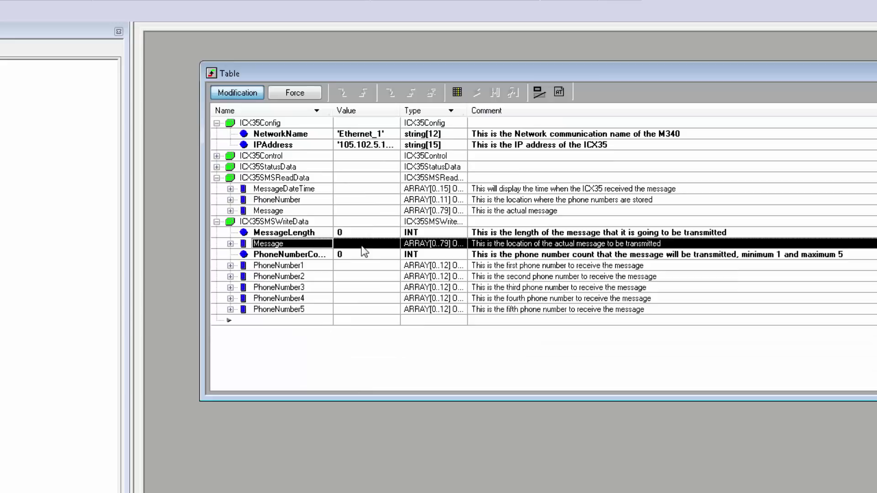
- Expand the write-data PhoneNumber1 array and select all its elements [0]–[12]
click(371, 256)
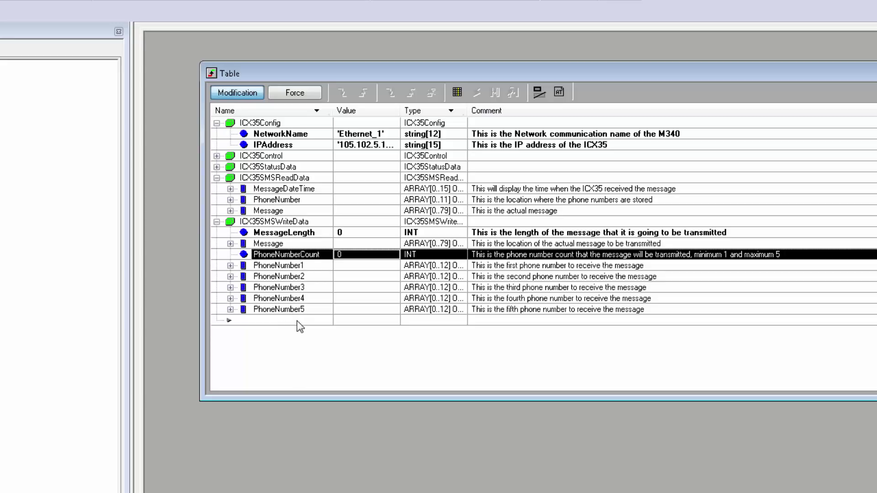
click(229, 265)
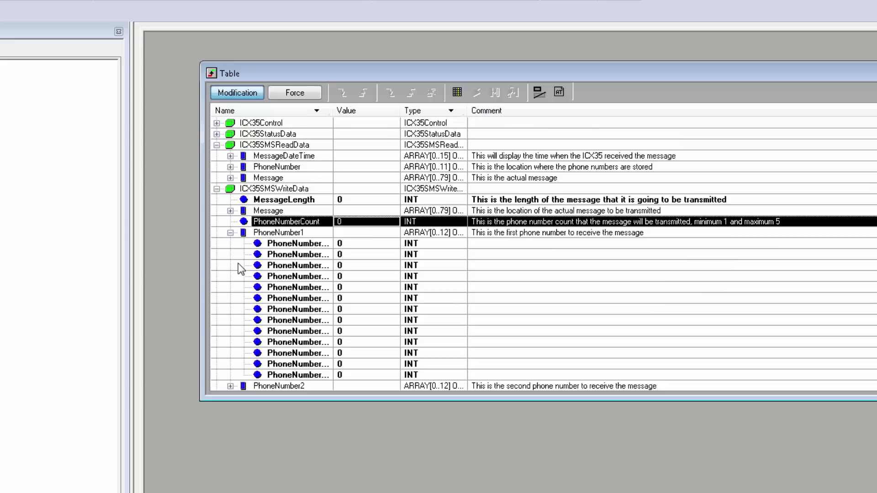
click(420, 244)
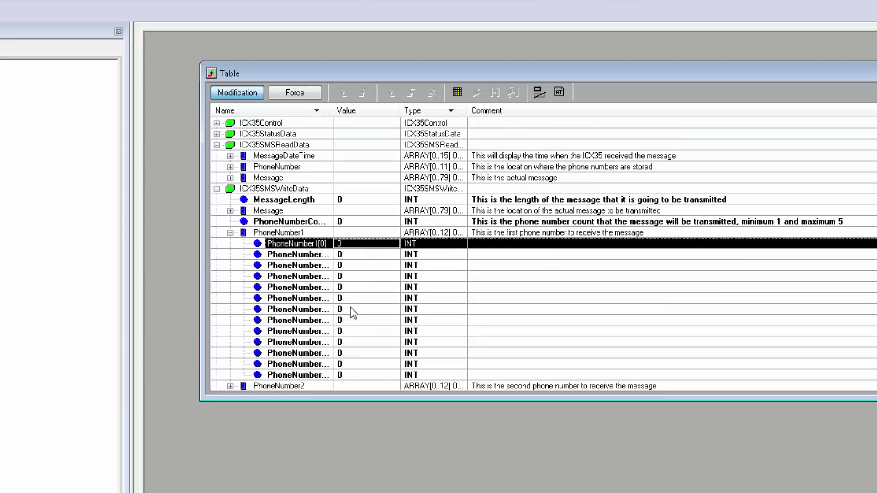
shift+click(360, 376)
- Switch the selected PhoneNumber1 elements to ASCII display format
right_click(385, 263)
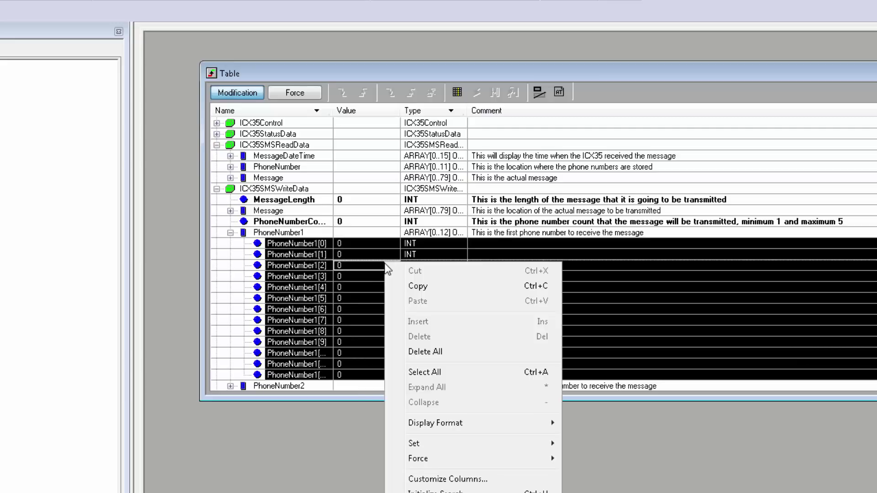
mouse_move(451, 424)
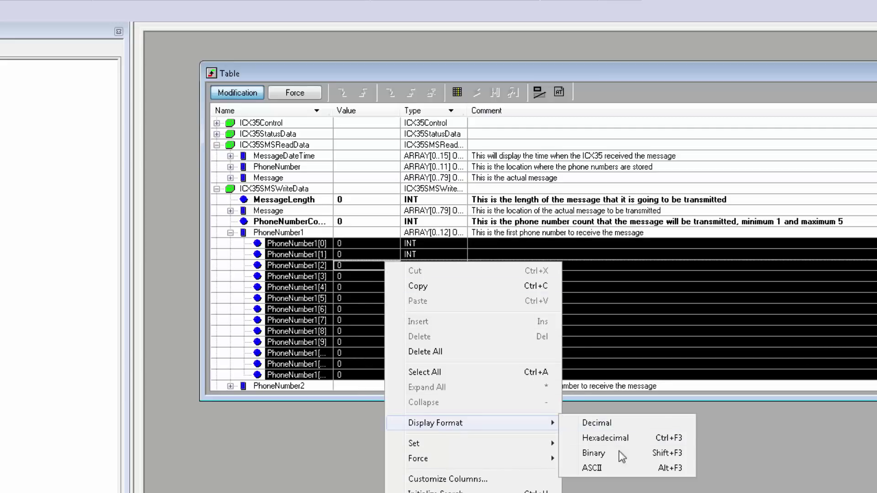
click(601, 470)
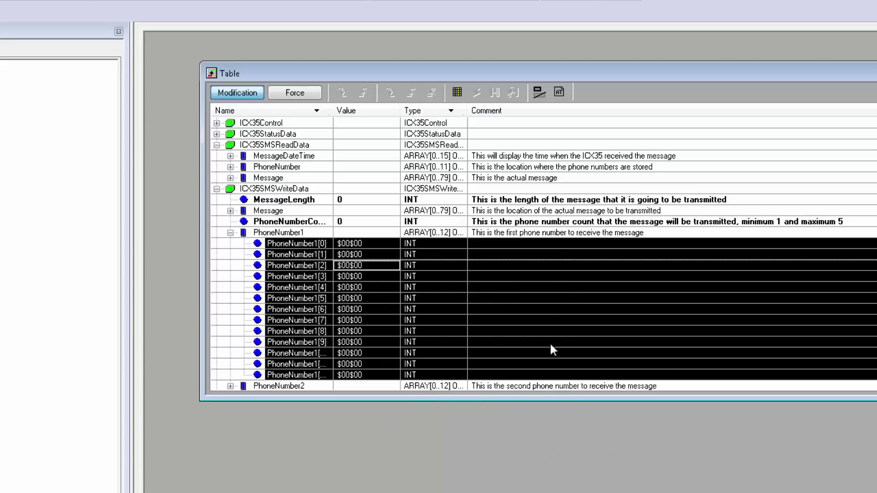
scroll(353, 245, down, 1)
- Enter the recipient's phone number digits into the PhoneNumber1 elements, starting at [0]
click(352, 244)
click(360, 233)
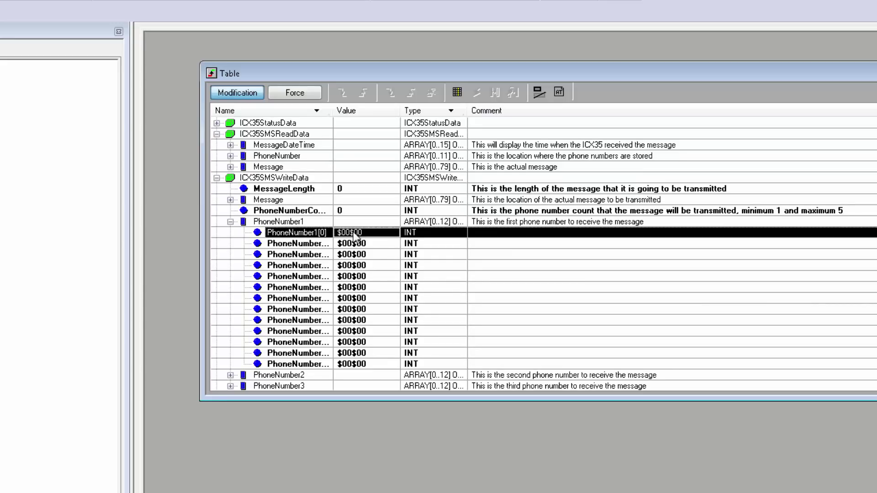
click(365, 232)
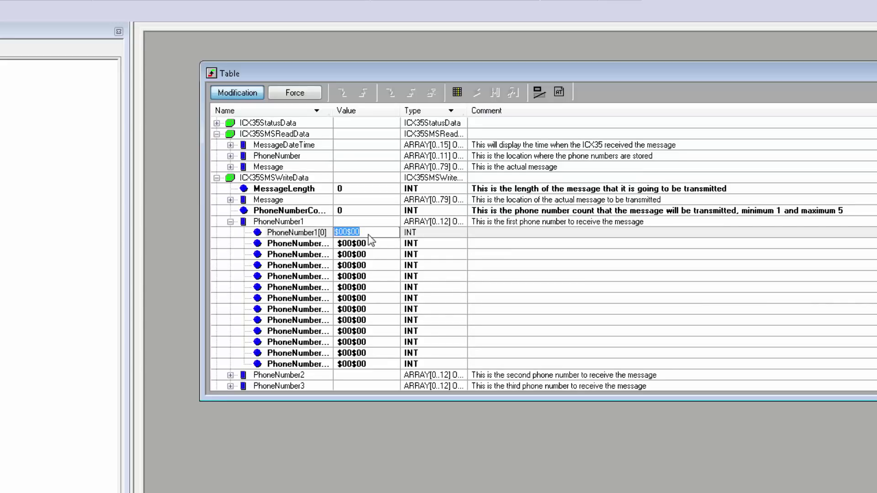
text(+1)
key(Return)
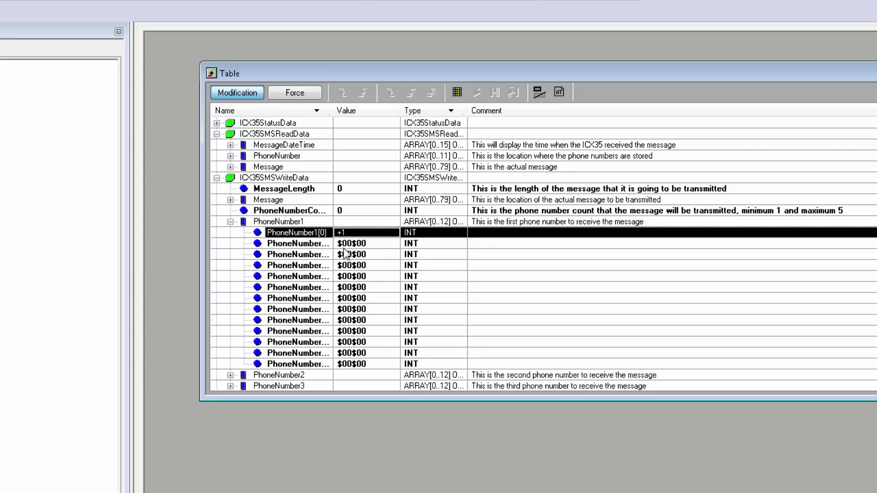
click(353, 244)
click(352, 244)
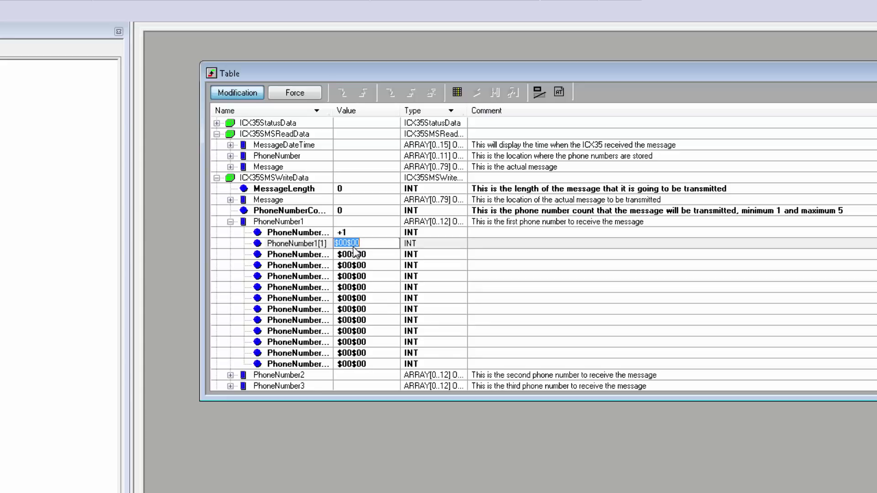
text(66)
key(Return)
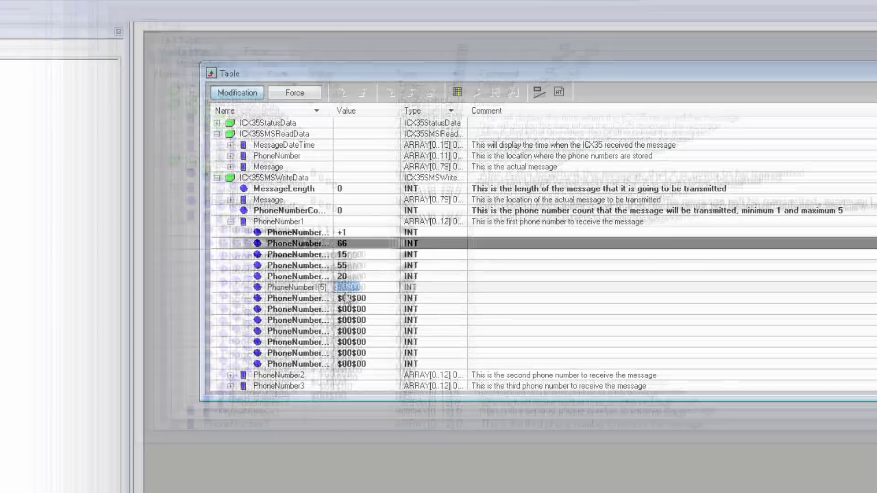
key(Return)
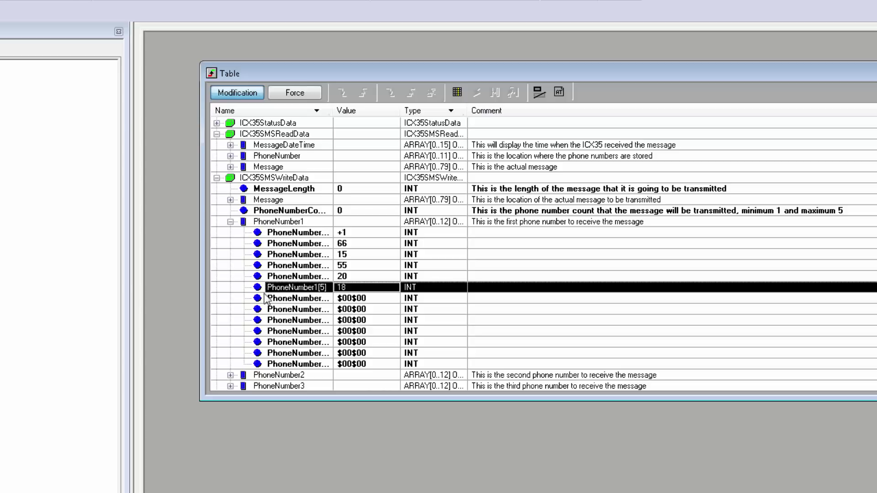
click(230, 221)
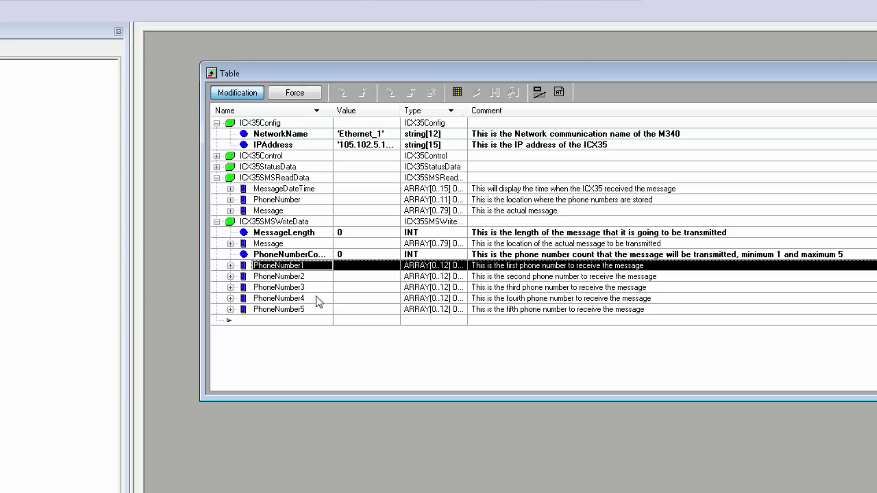
- Expand ICX35StatusData and ICX35Control and check that MSG_Received[0] shows one message
click(217, 166)
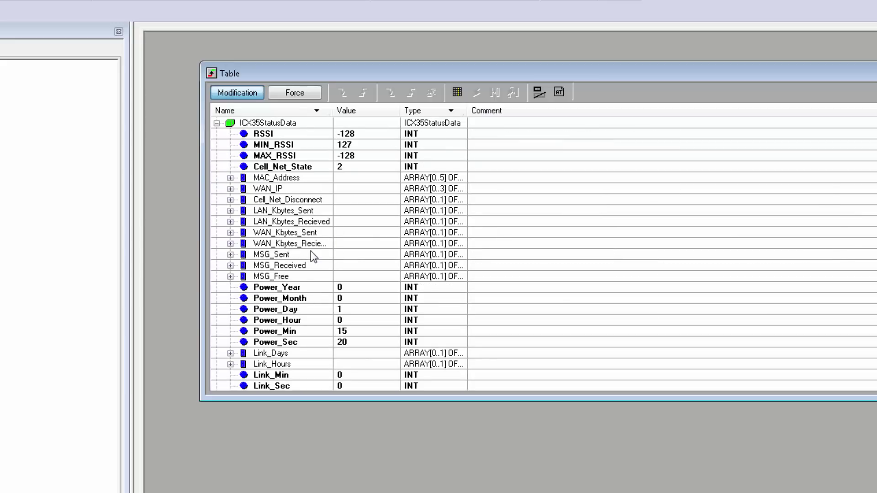
scroll(311, 251, up, 2)
click(217, 156)
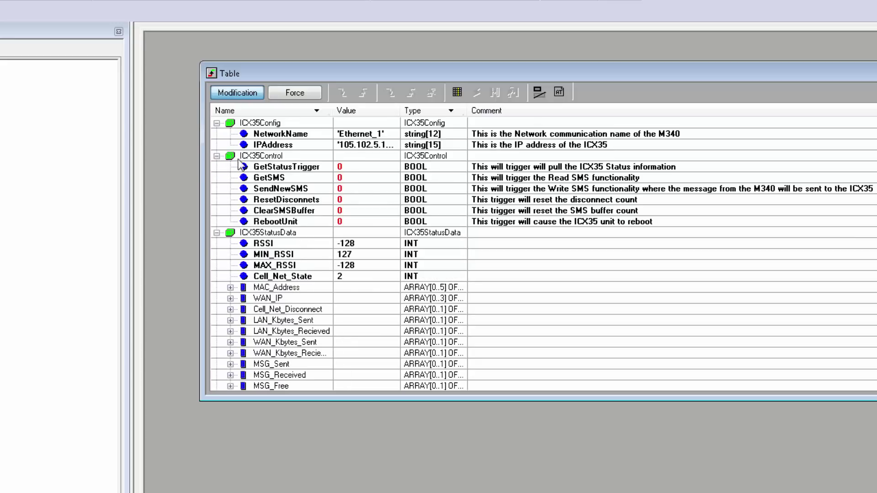
click(344, 168)
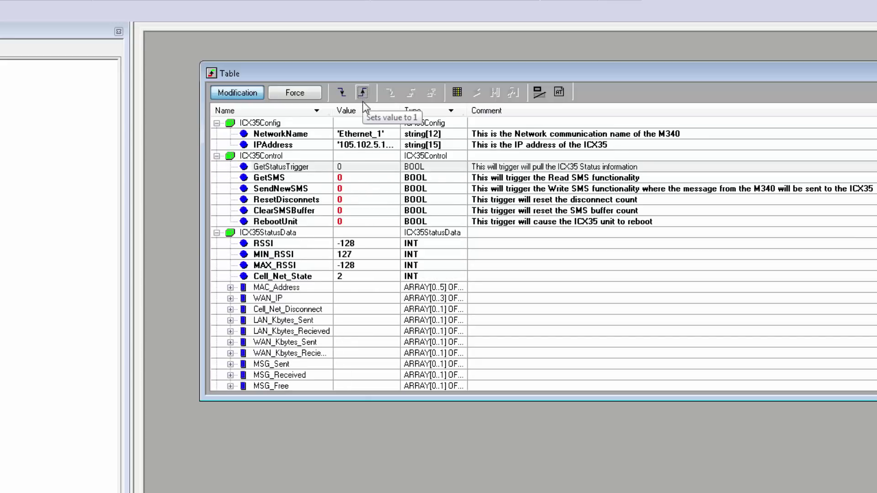
scroll(320, 237, down, 4)
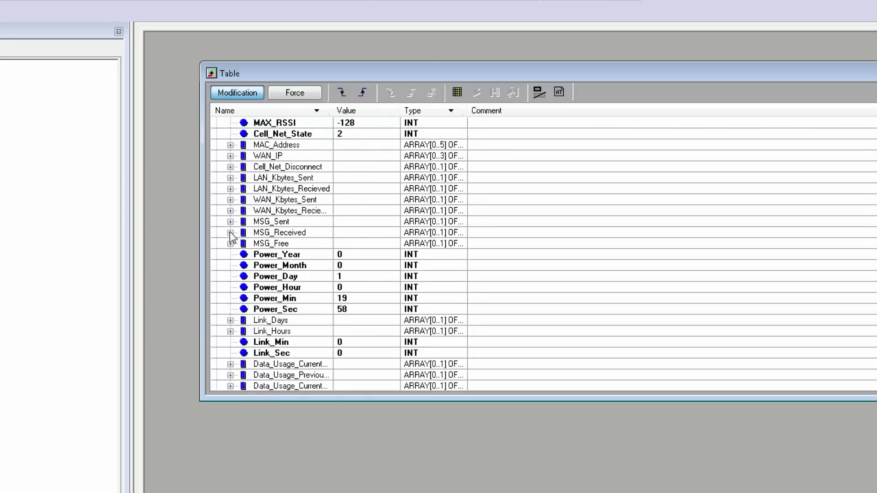
click(230, 233)
click(358, 245)
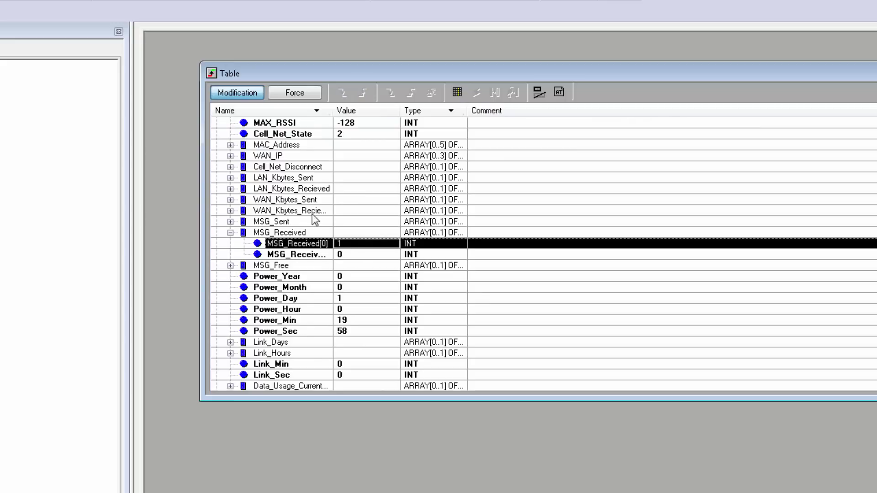
scroll(315, 220, up, 2)
click(230, 299)
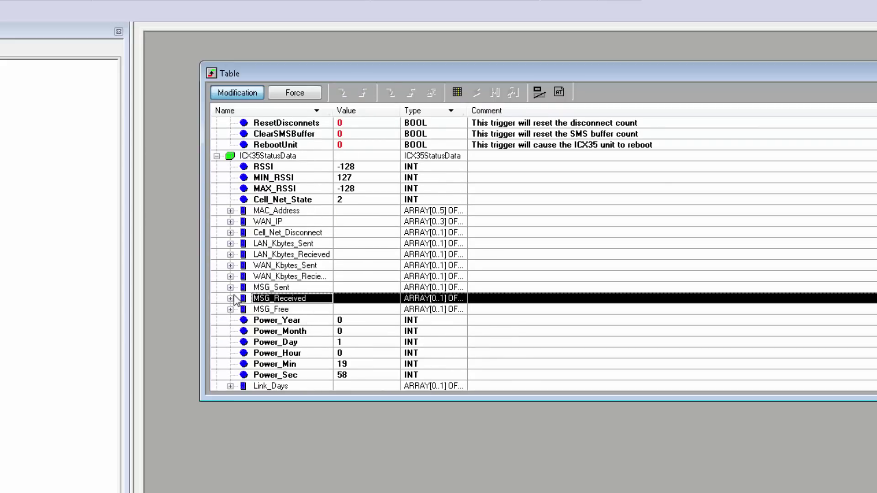
- Set the GetSMS trigger to 1 to read the received SMS
scroll(235, 302, up, 1)
click(345, 123)
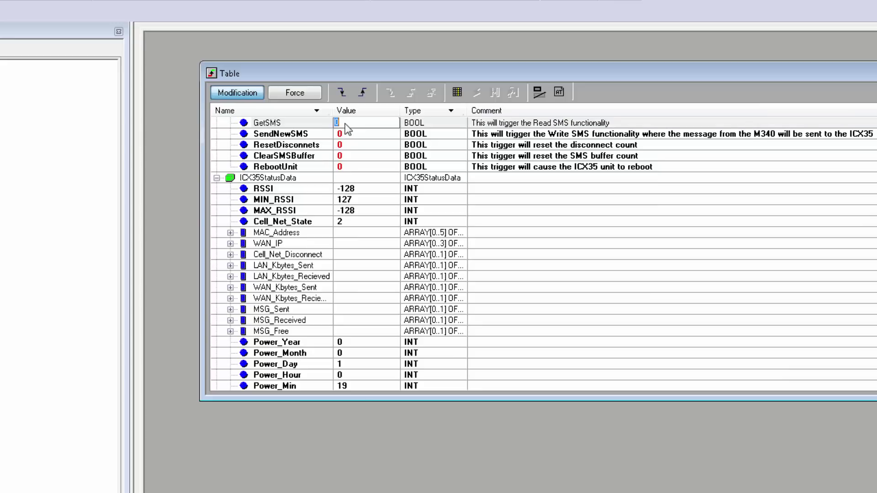
click(364, 91)
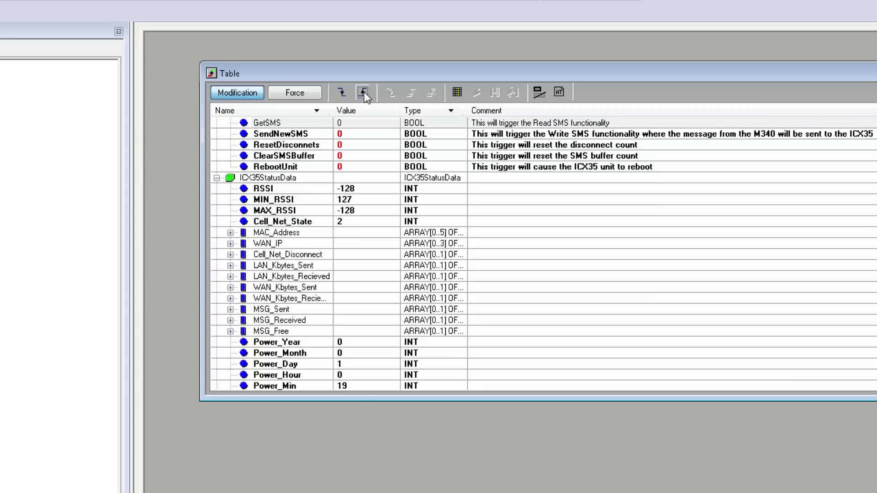
click(345, 255)
scroll(345, 255, down, 7)
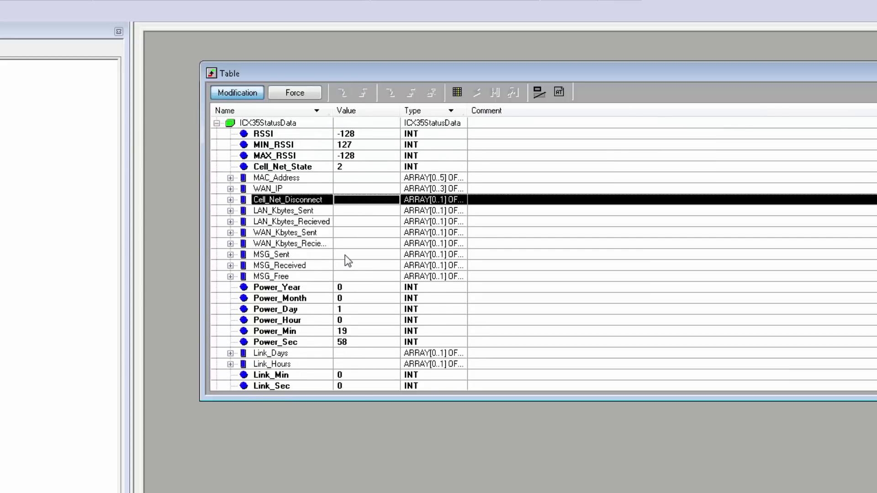
- Expand the received Message array and show Message[6] as ASCII, completing 'Stop machine A'
scroll(345, 262, down, 2)
click(258, 276)
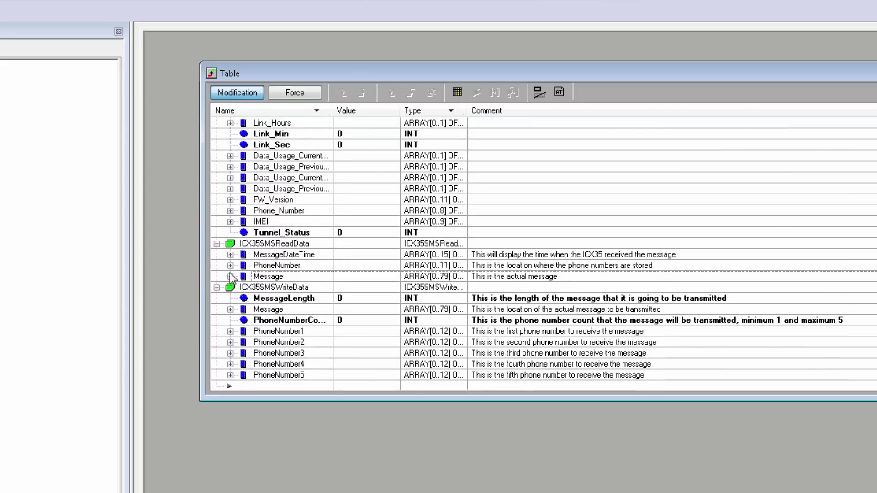
click(231, 277)
scroll(371, 159, up, 1)
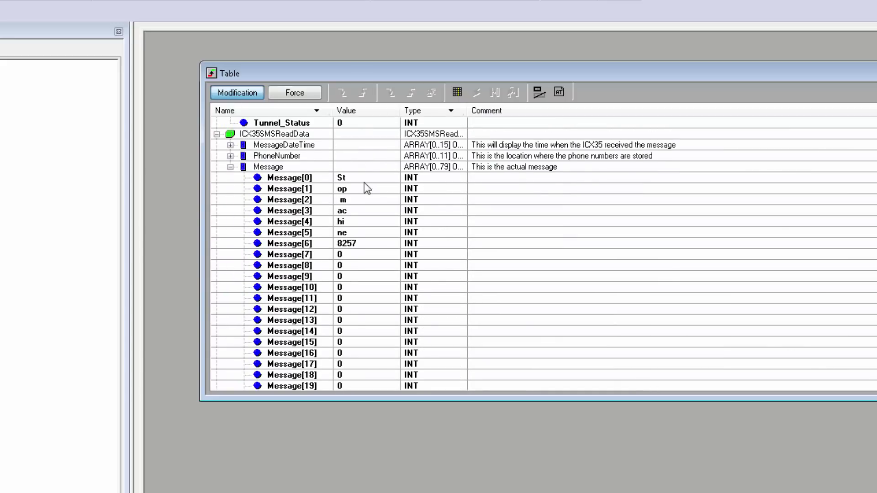
right_click(359, 244)
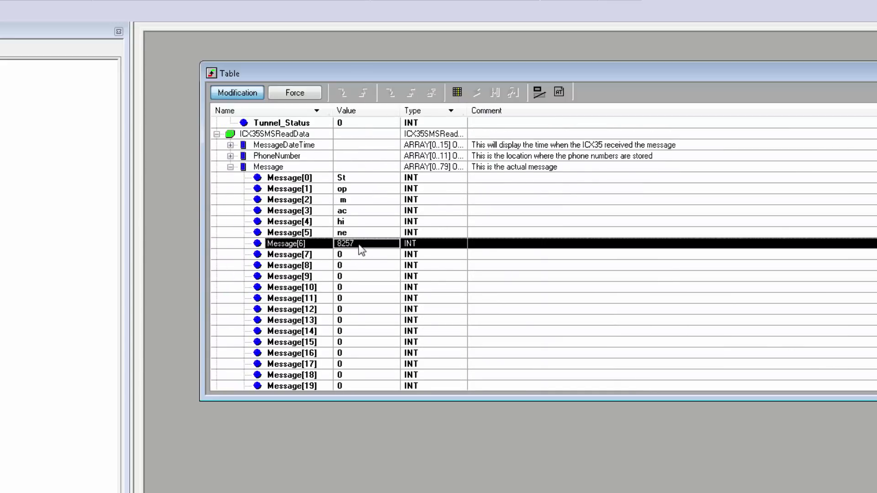
mouse_move(431, 405)
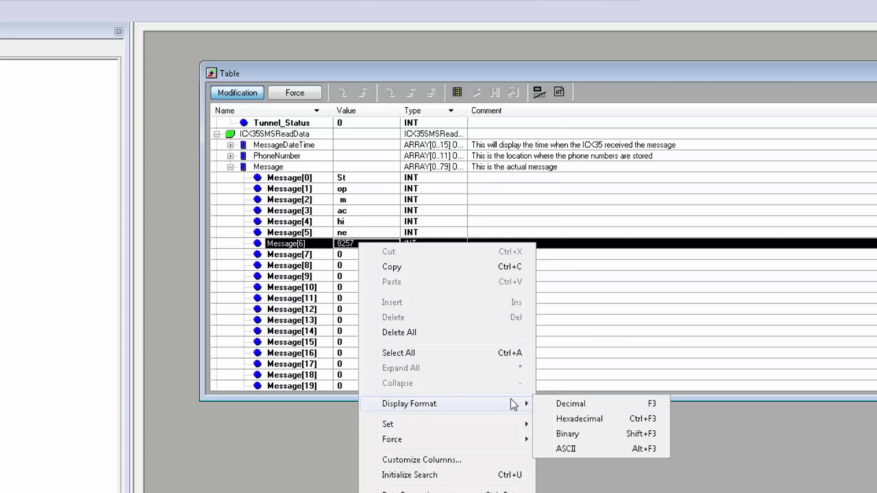
click(560, 446)
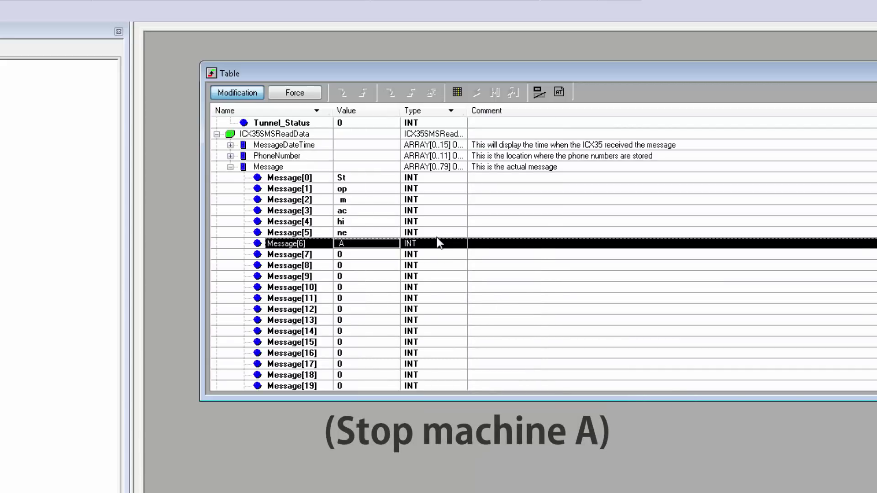
click(359, 255)
click(360, 255)
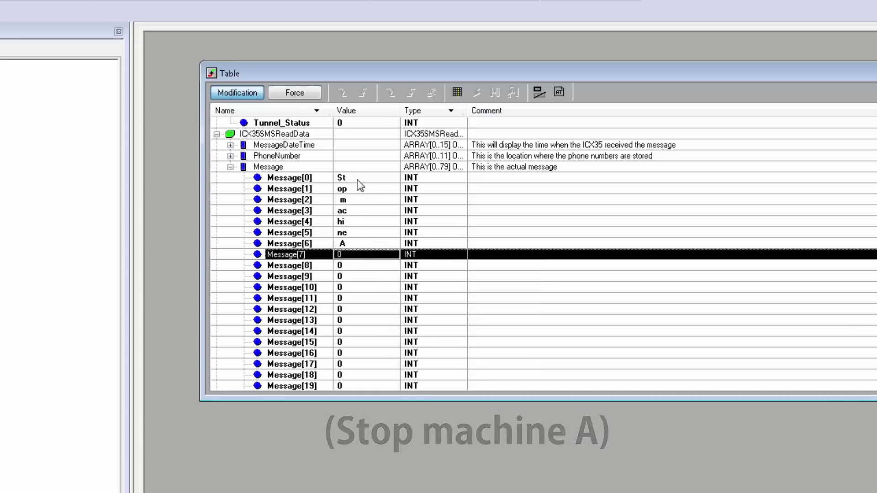
- Expand the outgoing Message array and set MessageLength to 70
click(231, 167)
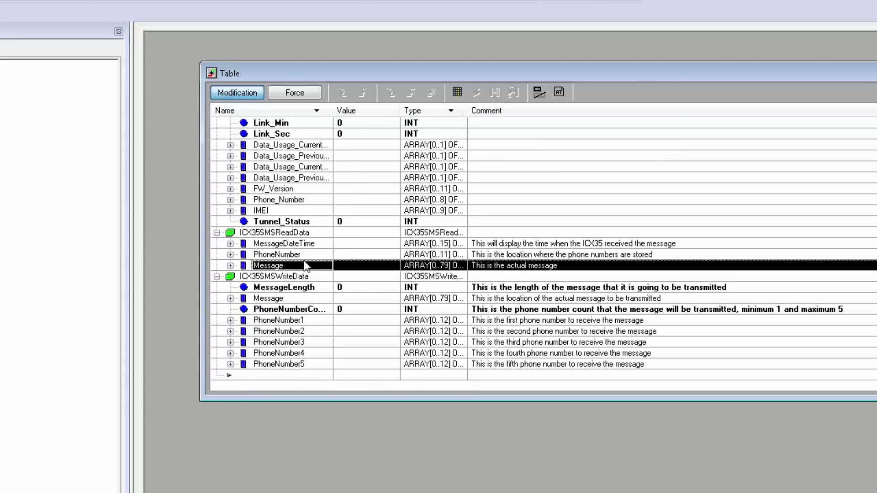
click(230, 299)
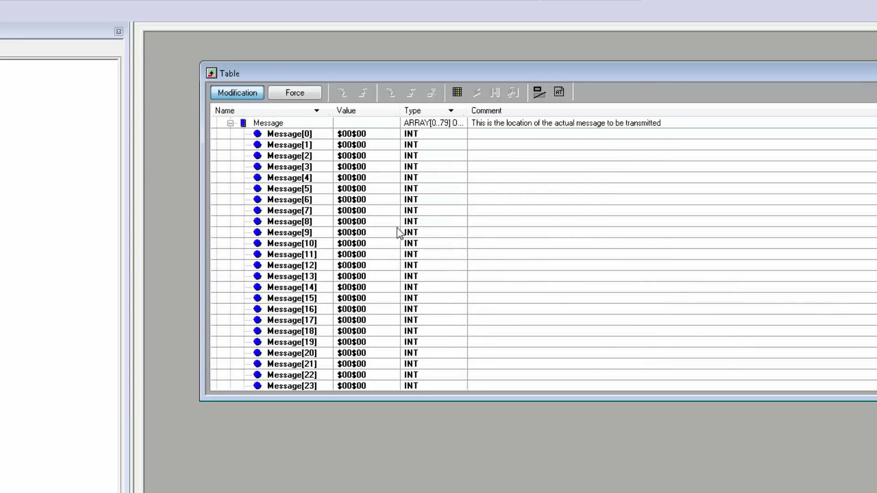
click(362, 169)
text(70)
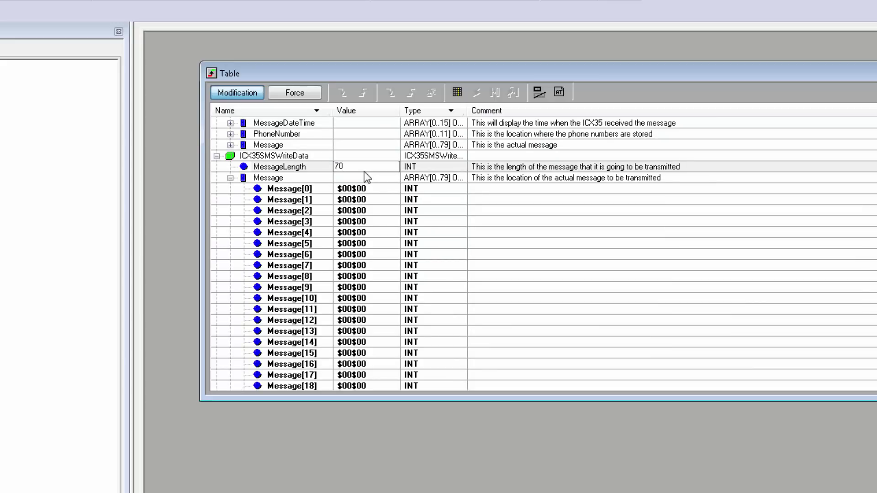
key(Return)
- Switch outgoing Message[0]–[18] to ASCII display format
click(358, 188)
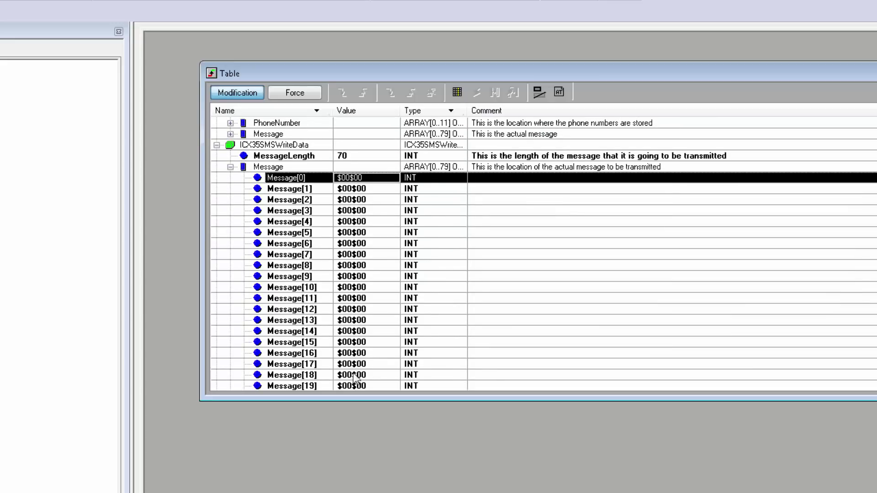
shift+click(356, 375)
right_click(360, 182)
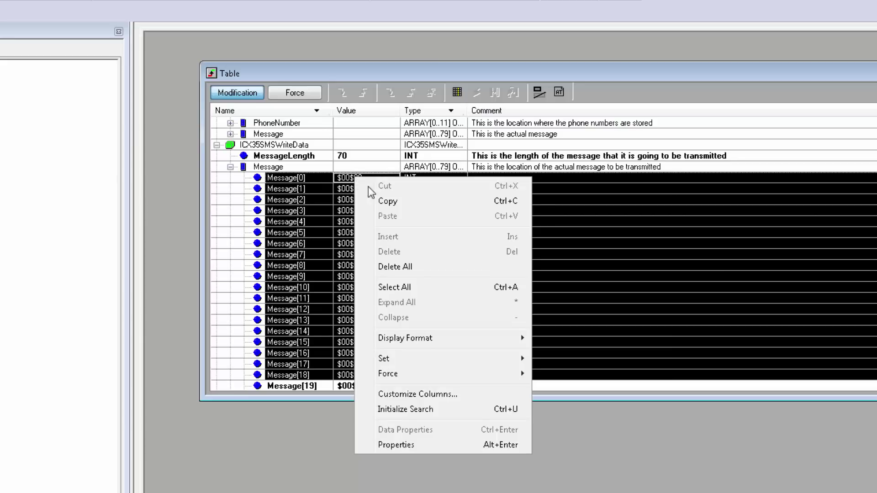
mouse_move(417, 345)
click(577, 384)
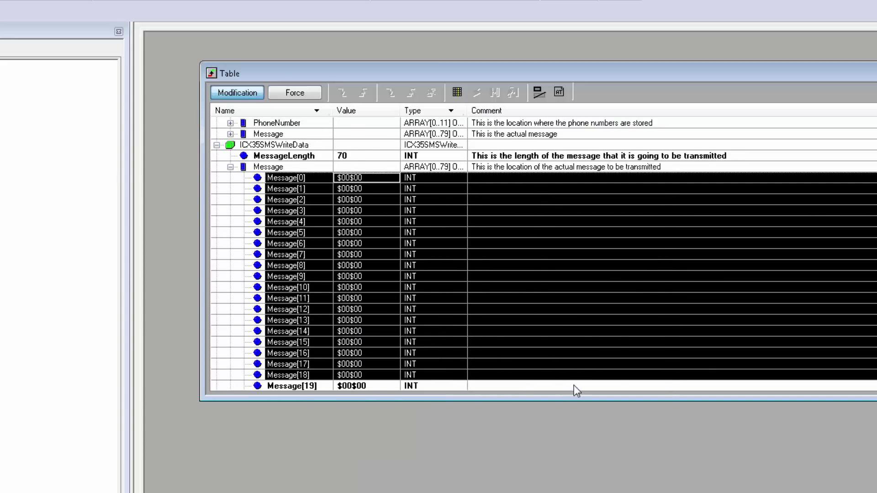
- Type the reply 'Machine A Stopped.' into Message[0]–[8]
double_click(357, 178)
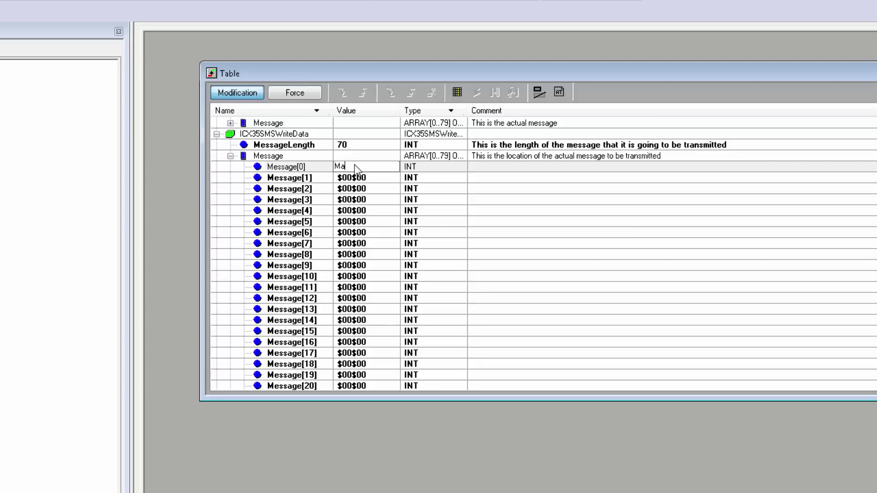
key(Return)
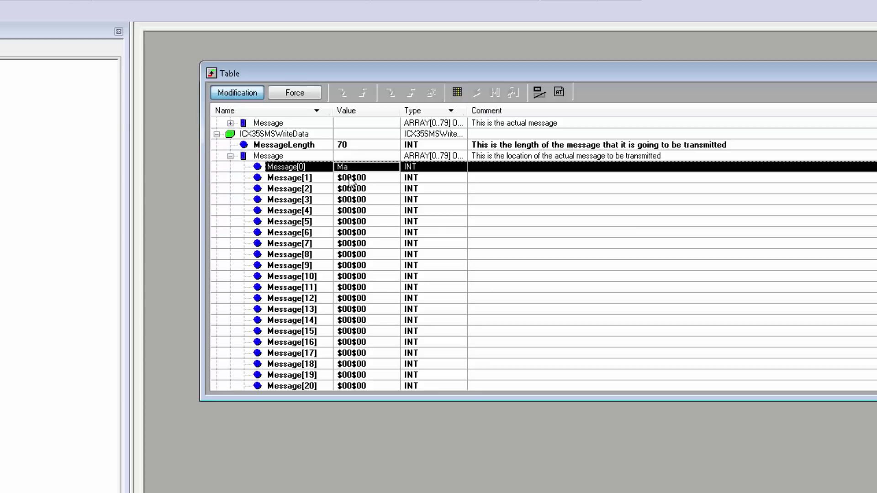
click(350, 179)
text(ch)
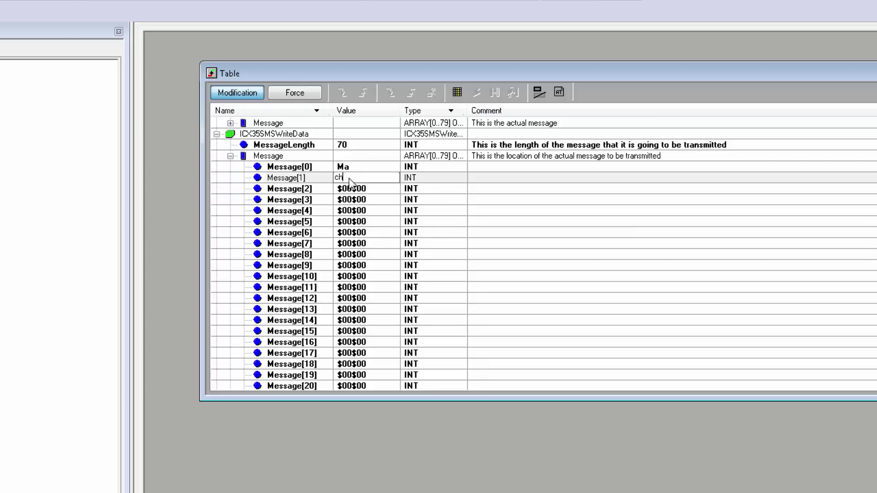
key(Return)
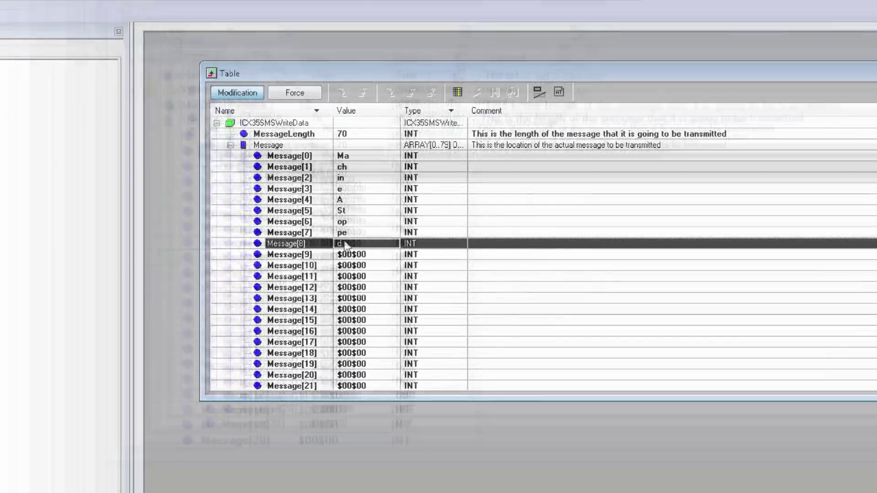
click(345, 244)
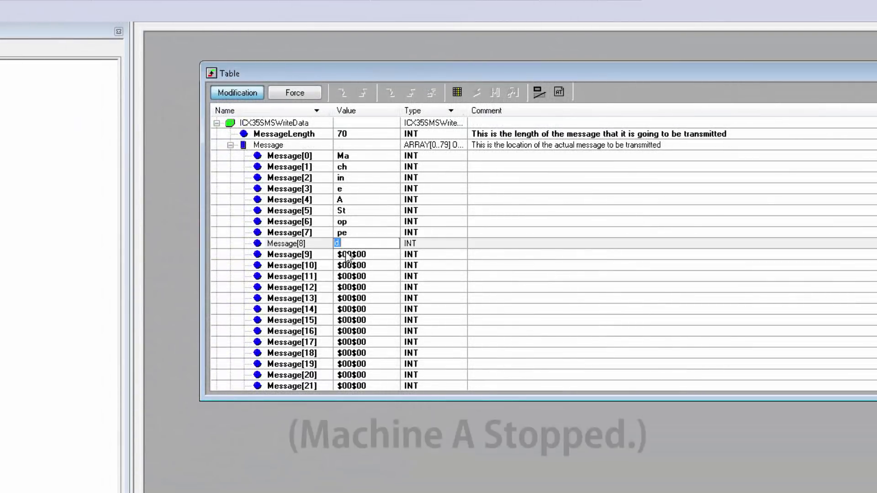
click(347, 243)
text(.)
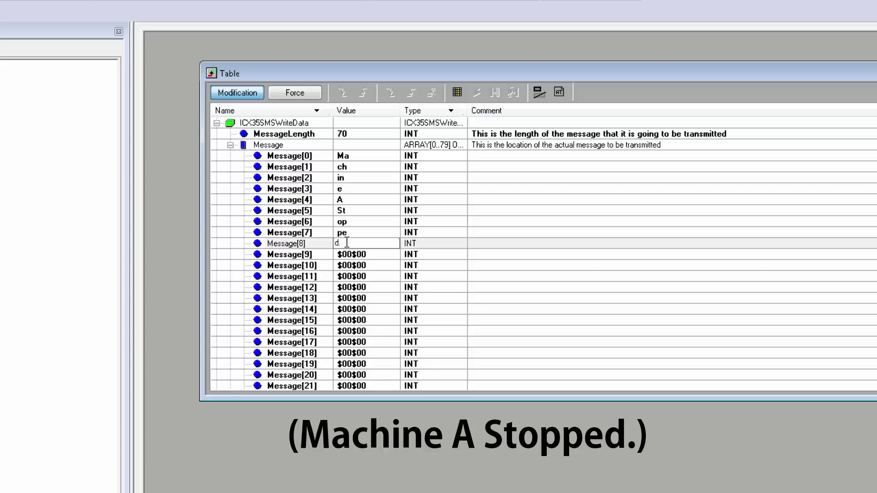
key(Return)
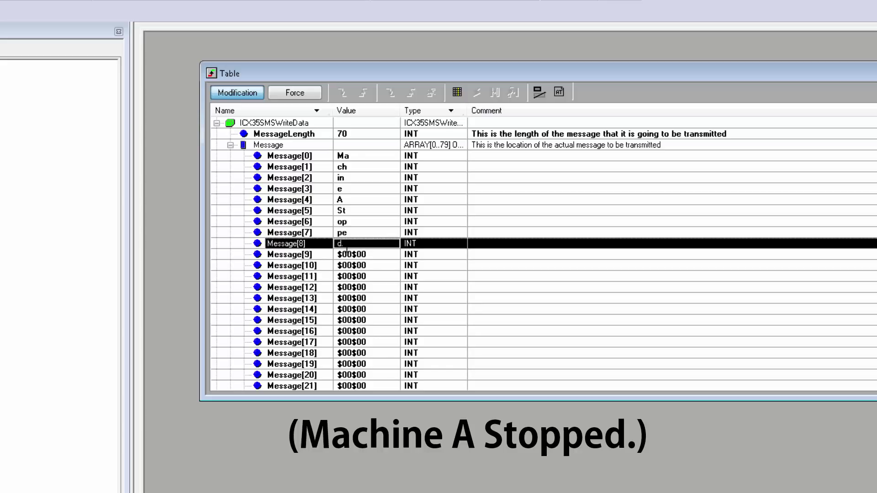
- Set PhoneNumberCount to 1 in the SMS write data
scroll(246, 177, up, 1)
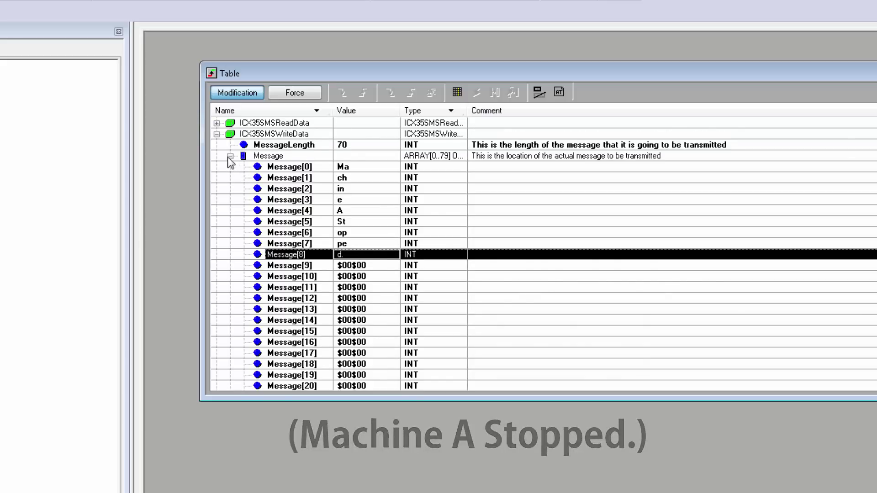
click(230, 156)
click(345, 309)
click(348, 310)
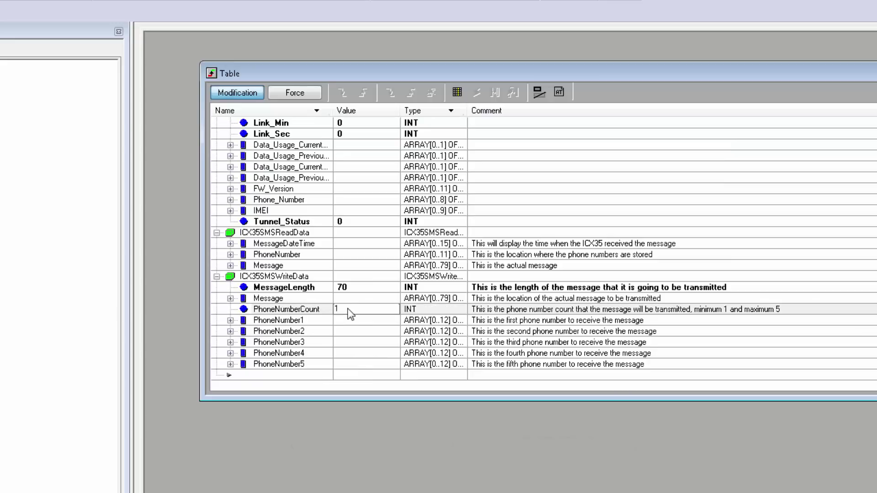
text(1)
key(Return)
- Set the SendNewSMS trigger to 1 to send the reply
click(352, 279)
scroll(352, 283, up, 3)
scroll(352, 283, up, 10)
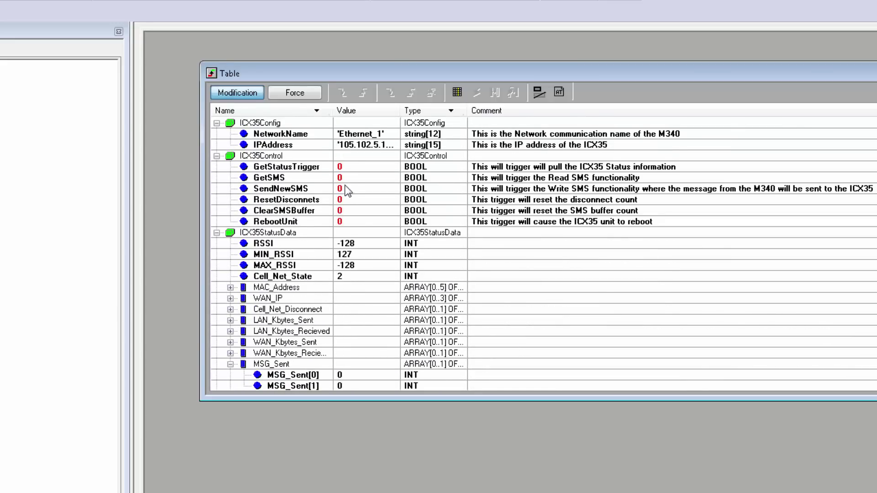
click(345, 187)
click(362, 92)
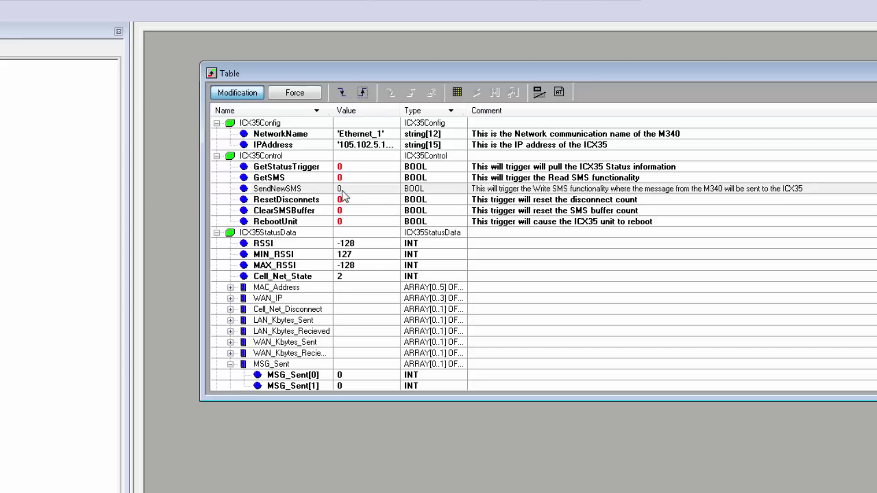
- Set GetStatusTrigger to refresh the ICX35 status data
click(352, 163)
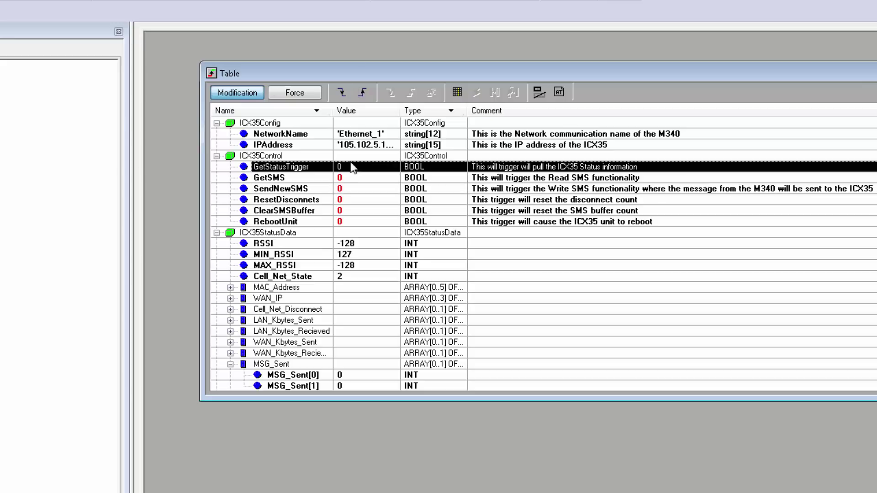
click(361, 94)
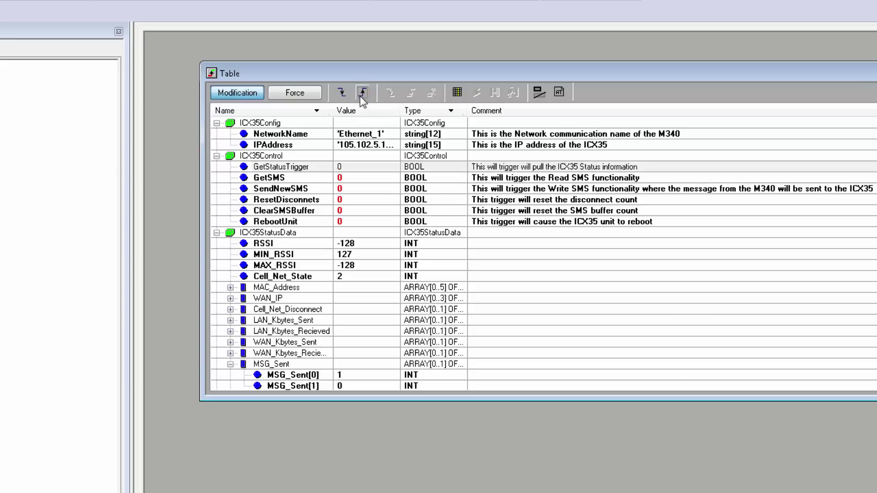
click(369, 231)
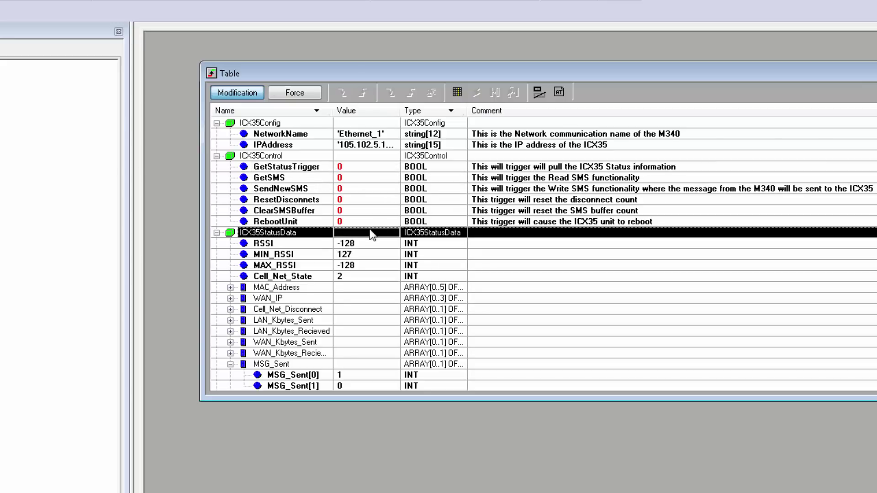
scroll(369, 228, down, 4)
- Select MSG_Sent[0] to confirm it shows 1 sent message
click(350, 234)
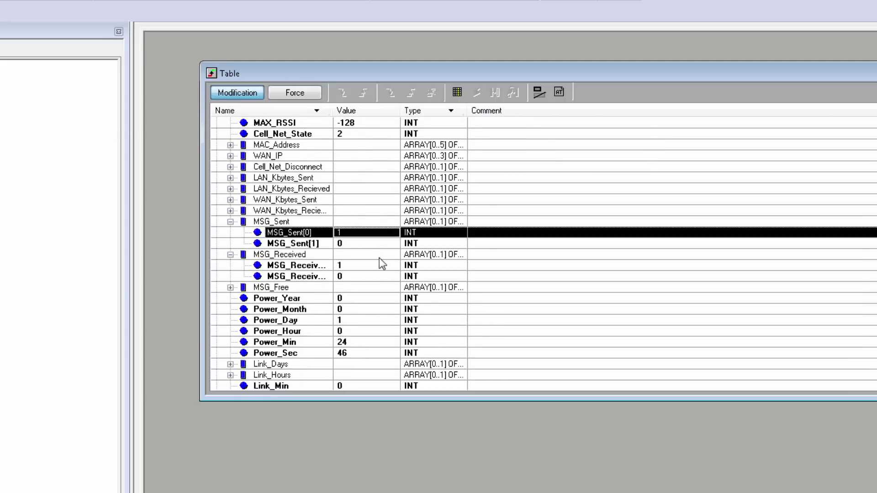